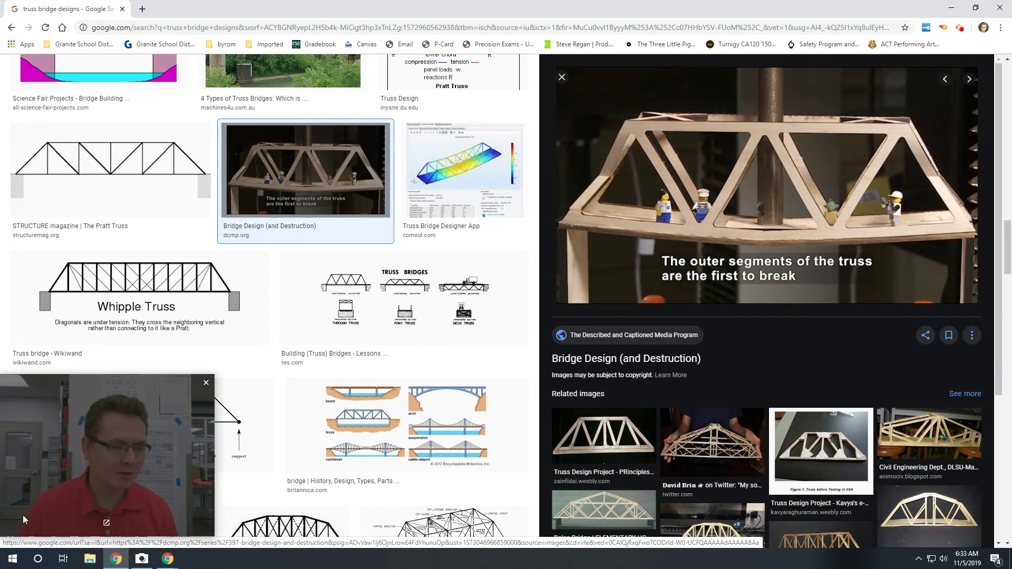
Step: Open the Bridge Designer 2016 (2nd Edition) application
left_click(11, 560)
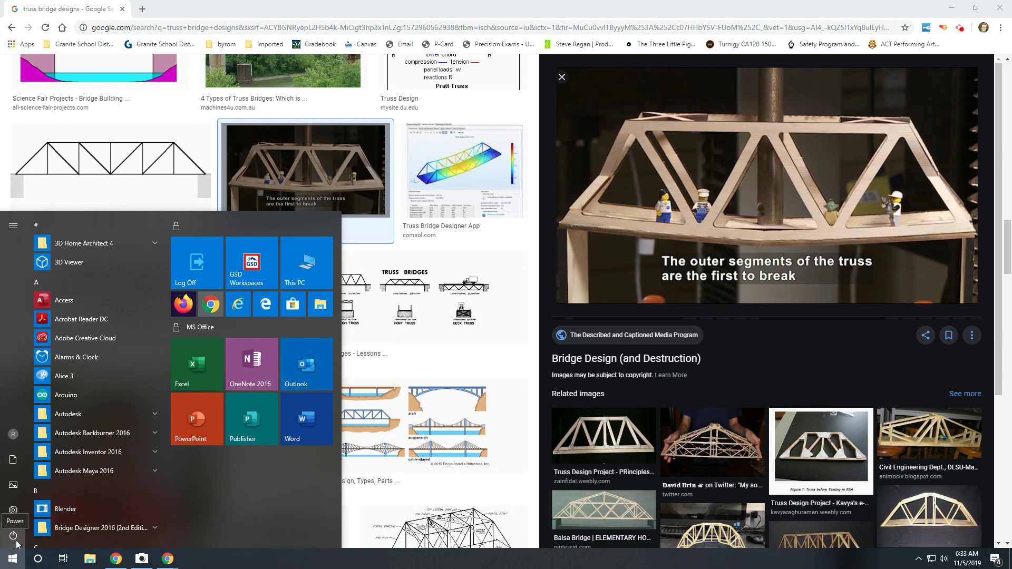
type("bri")
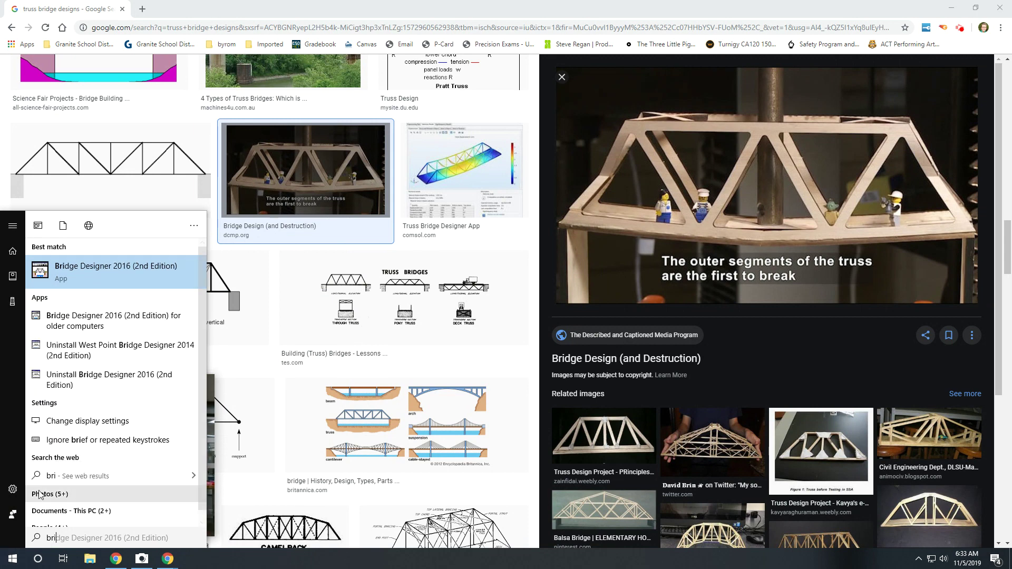
left_click(70, 274)
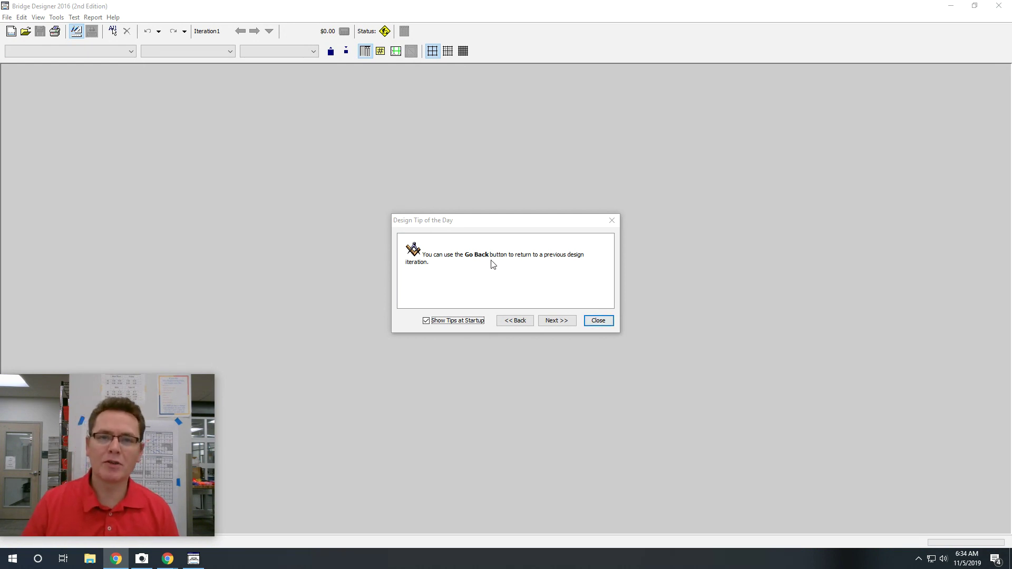
Step: Skim a few design tips, dismiss them, and start creating a new bridge design
left_click(559, 323)
left_click(558, 323)
left_click(559, 323)
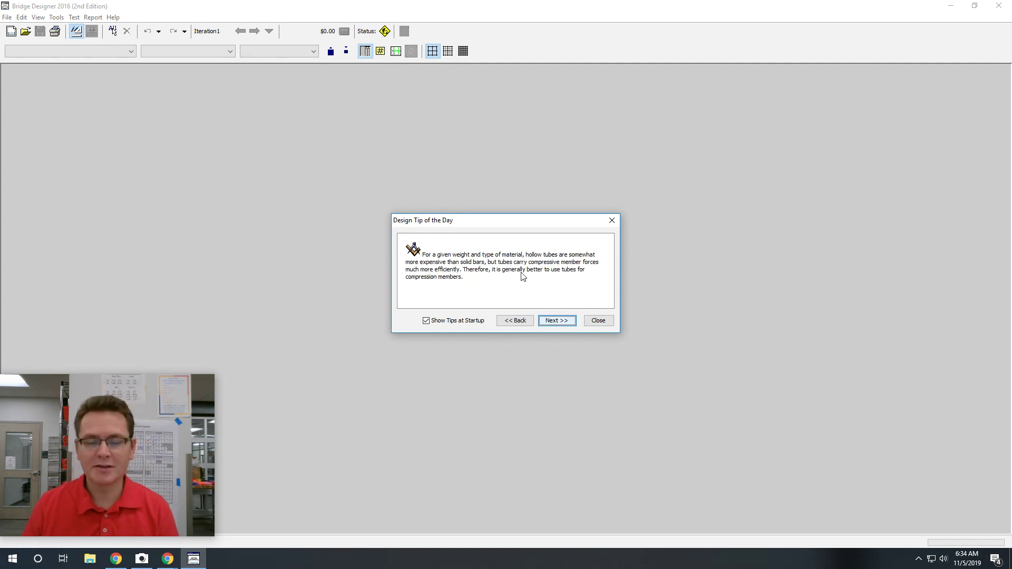
left_click(598, 321)
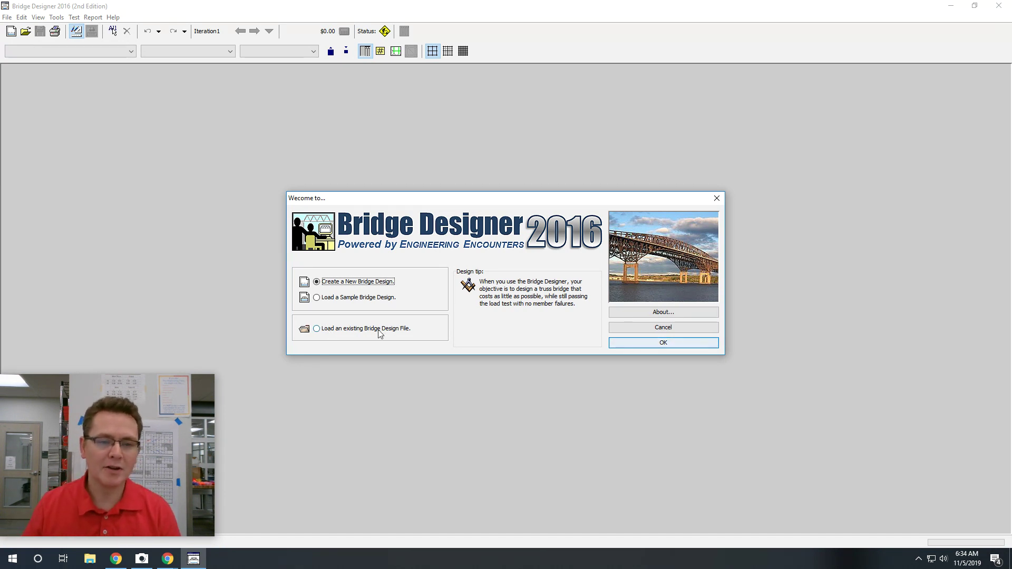
left_click(656, 343)
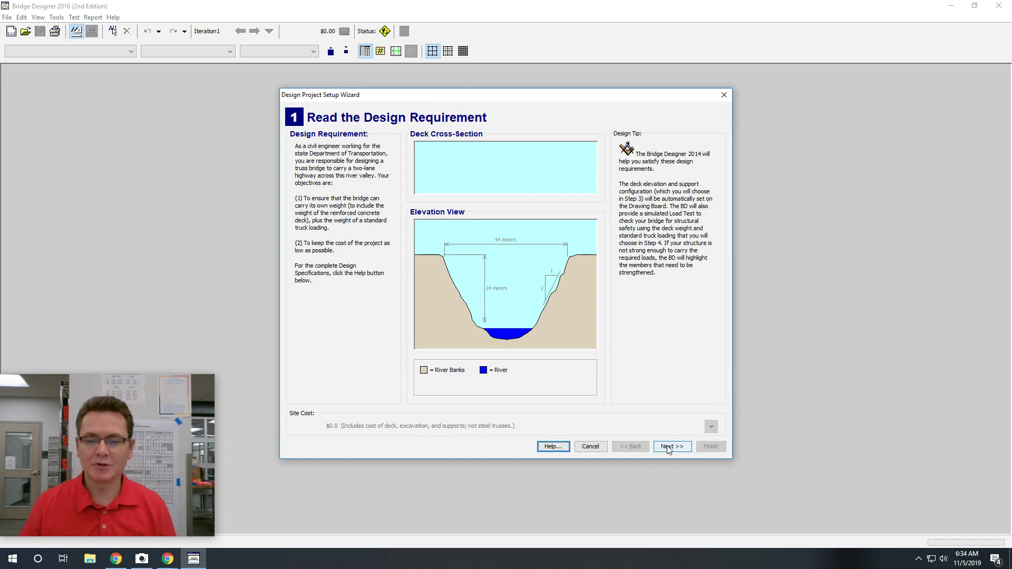
Step: Set the deck elevation to 16 meters with no local contest, keeping standard abutments, medium-strength concrete and the standard 225 kN truck loading
left_click(672, 448)
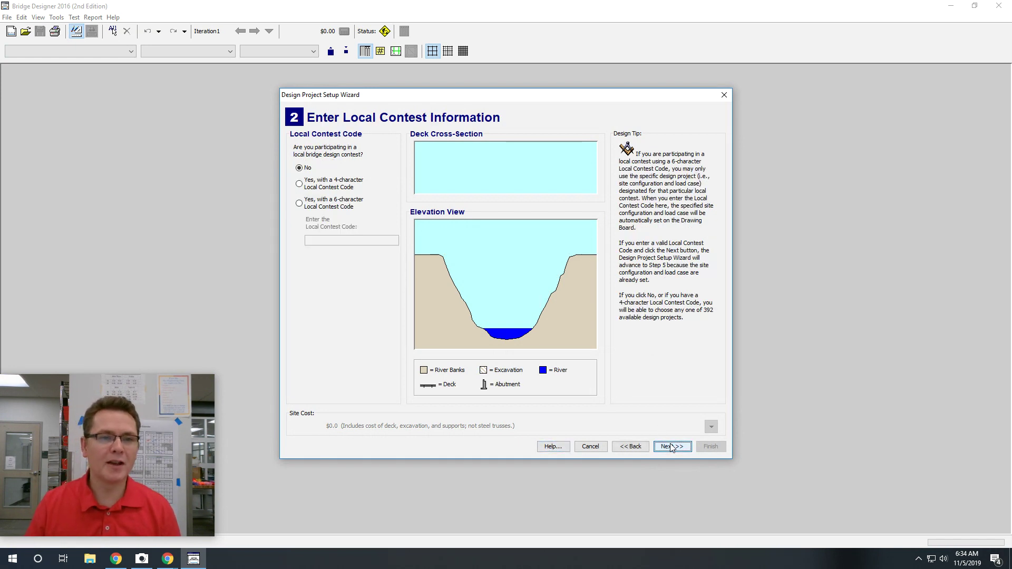
left_click(671, 447)
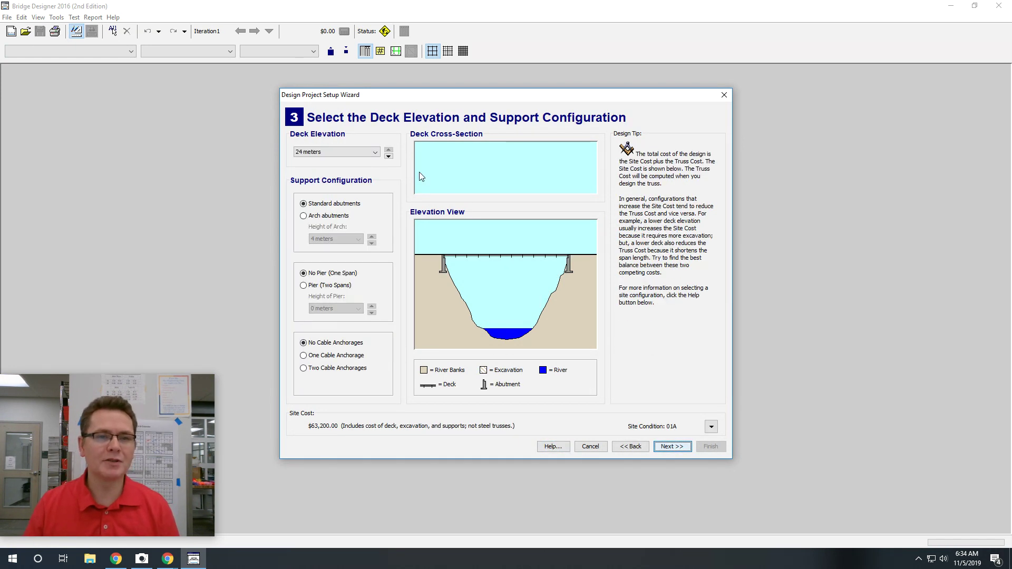
left_click(388, 157)
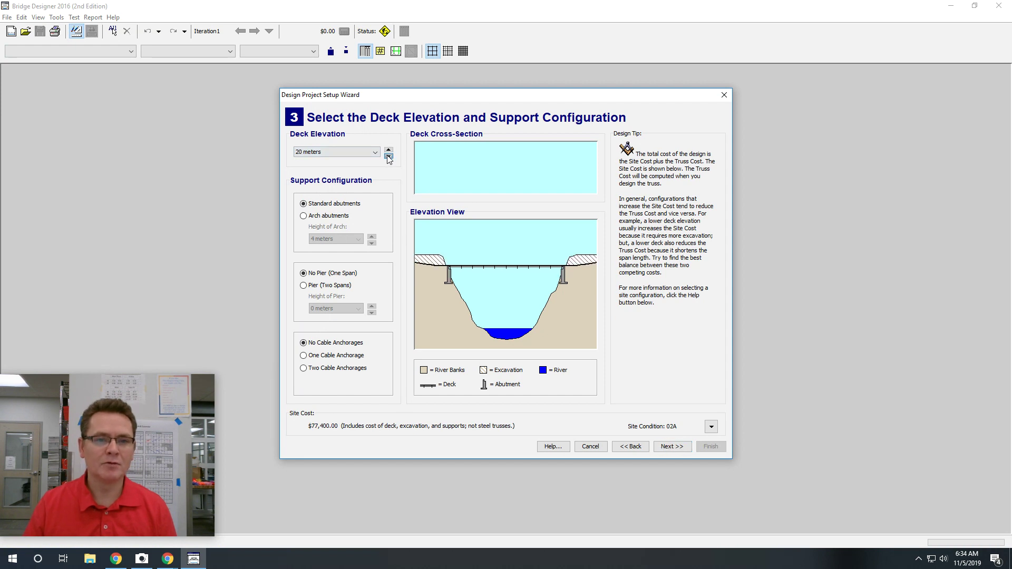
left_click(389, 157)
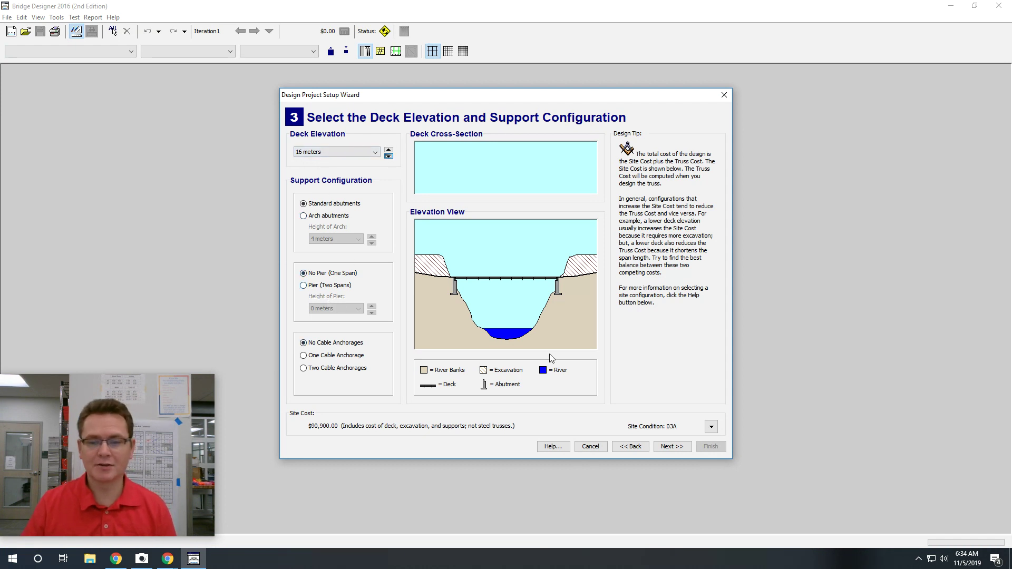
left_click(668, 447)
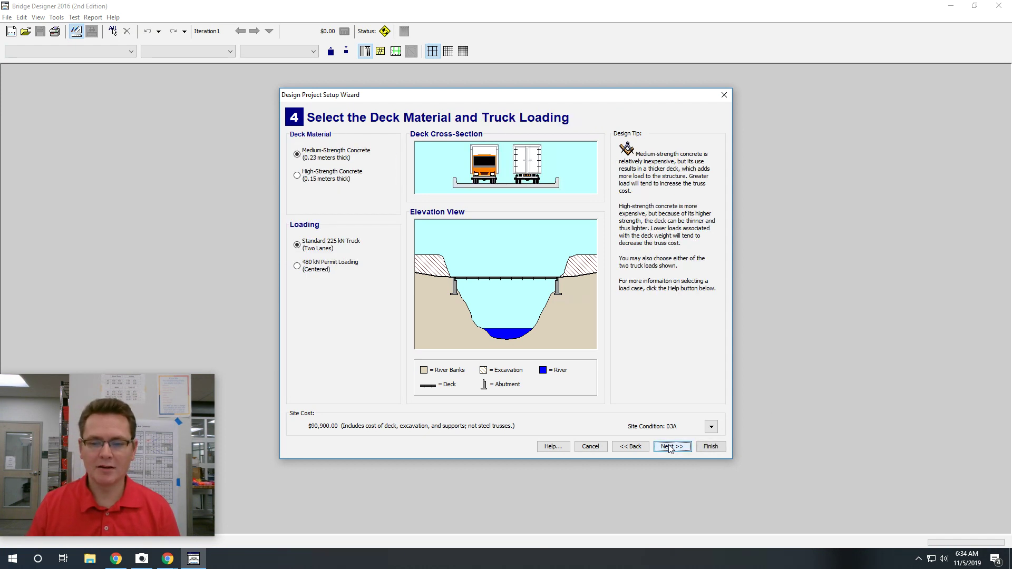
left_click(670, 447)
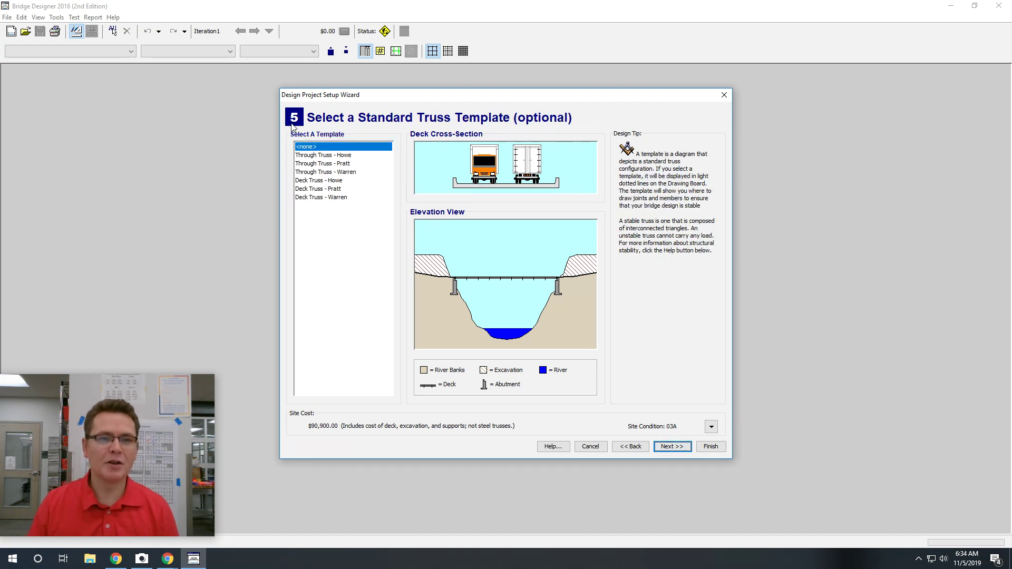
Step: Compare the through-truss templates (Howe, Pratt, Warren) and choose Through Truss - Pratt for the design
left_click(339, 156)
left_click(345, 163)
left_click(347, 172)
left_click(346, 164)
left_click(344, 158)
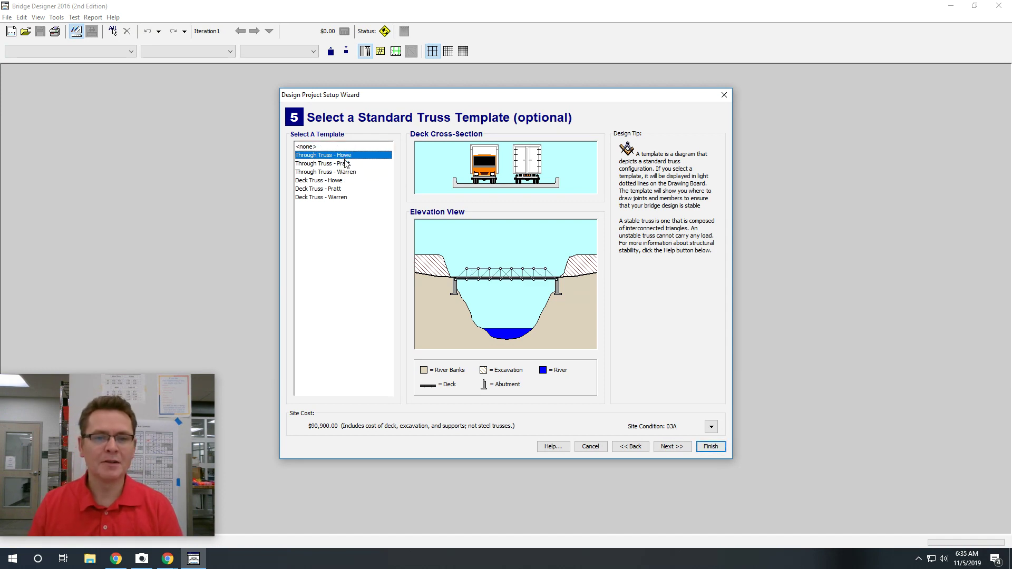
left_click(346, 166)
left_click(346, 176)
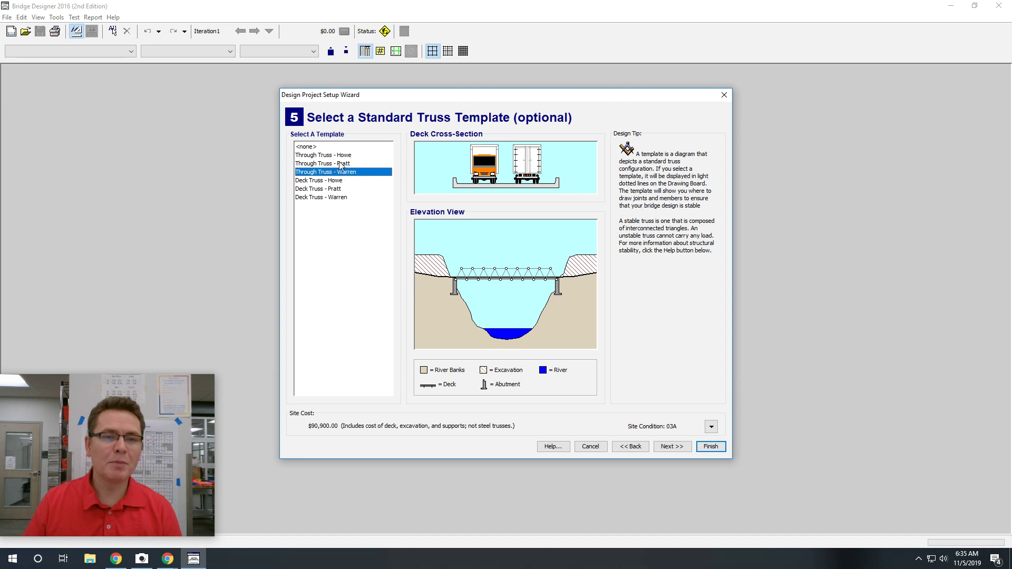
left_click(340, 164)
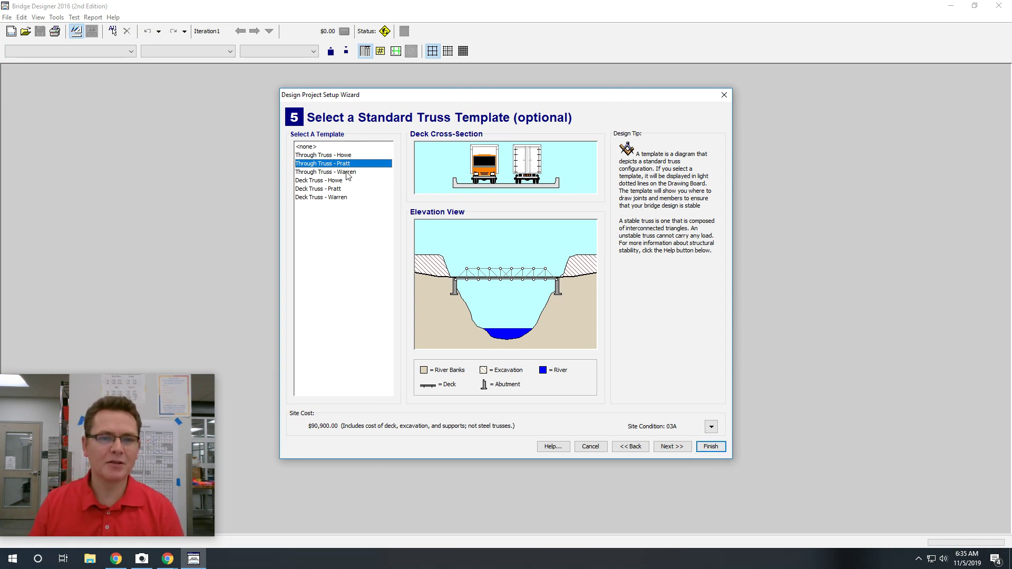
left_click(672, 447)
Step: Enter the designer's name in the title block and finish the project setup
left_click(322, 193)
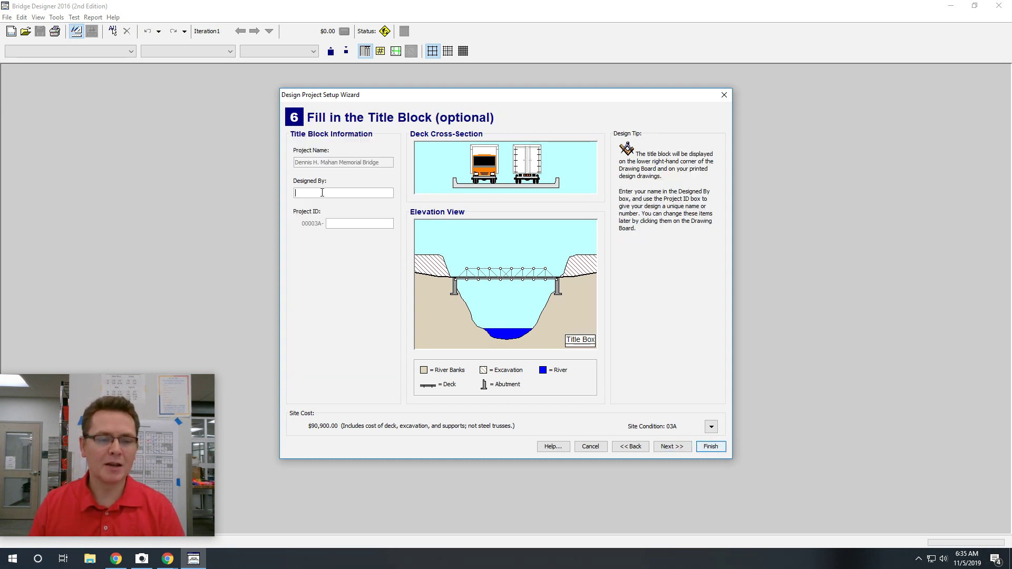
type("byrom")
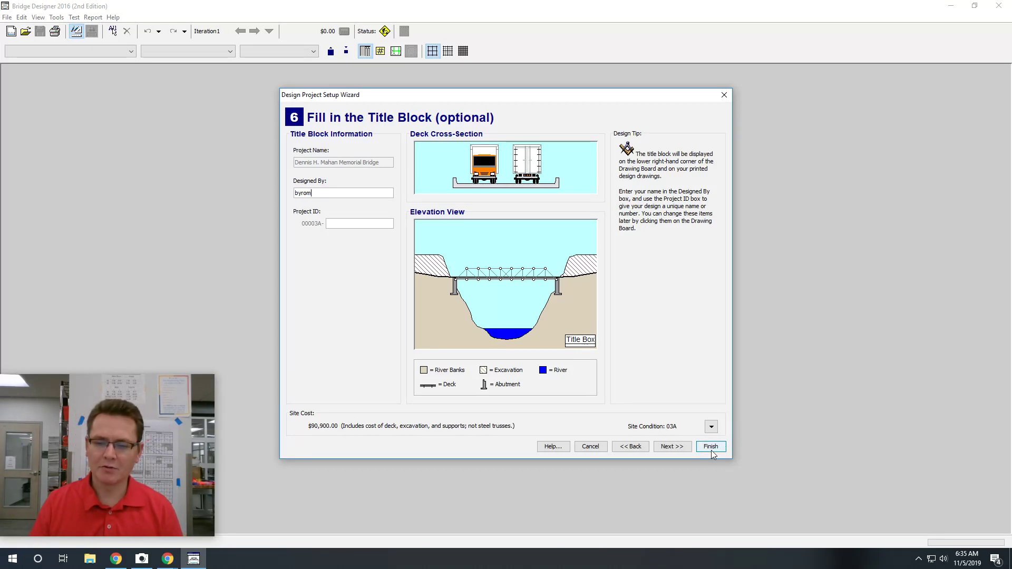
left_click(683, 447)
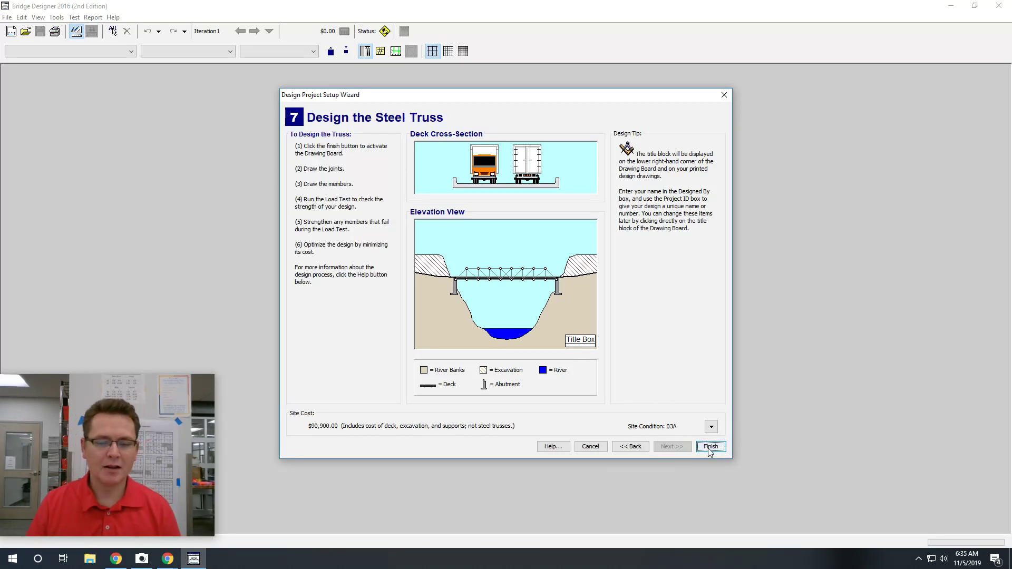
left_click(711, 447)
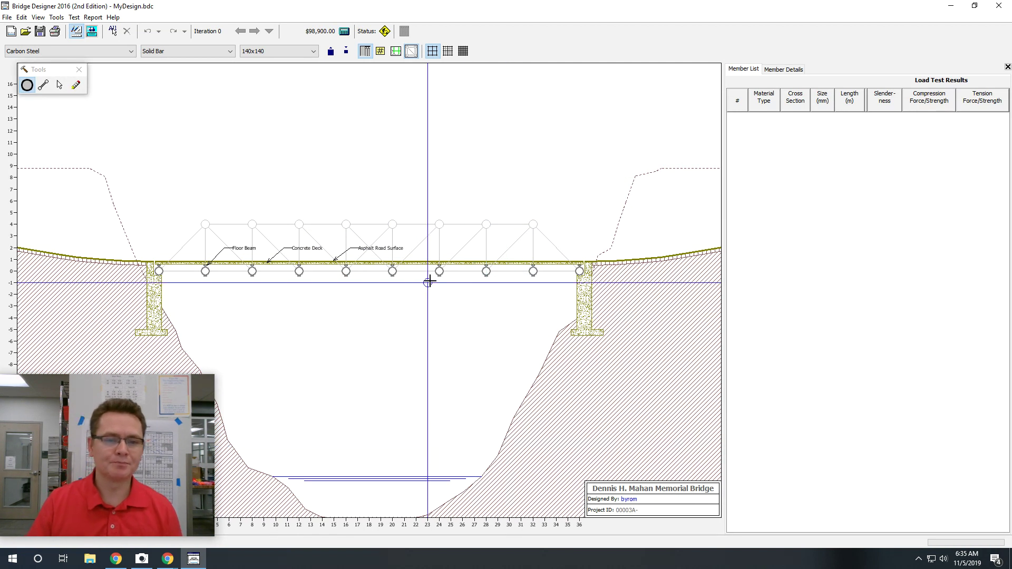
Step: Place eight top-chord joints on the template circles at height 4, every 4 m from 4 to 32 m
left_click(206, 224)
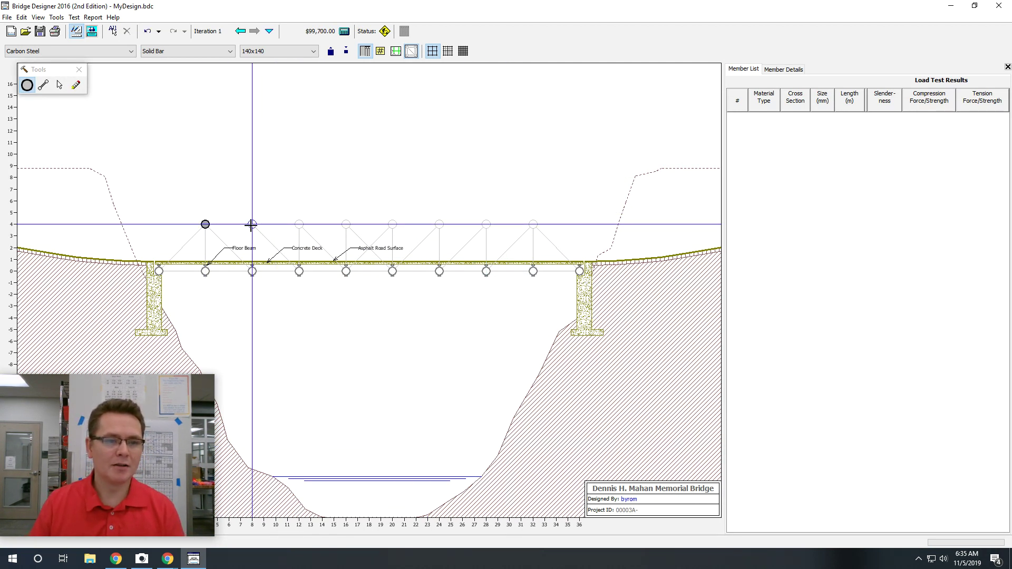
left_click(251, 224)
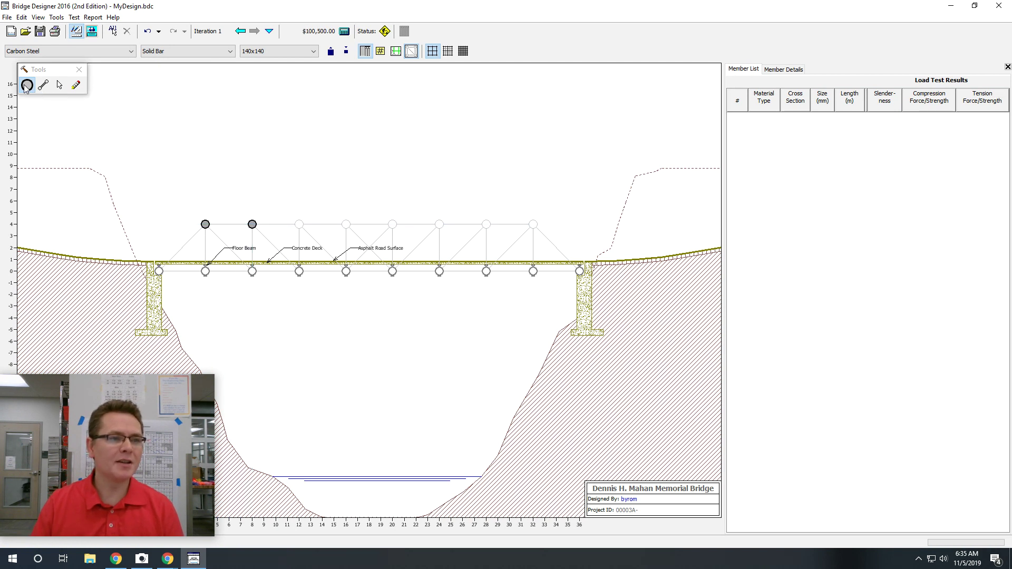
left_click(299, 224)
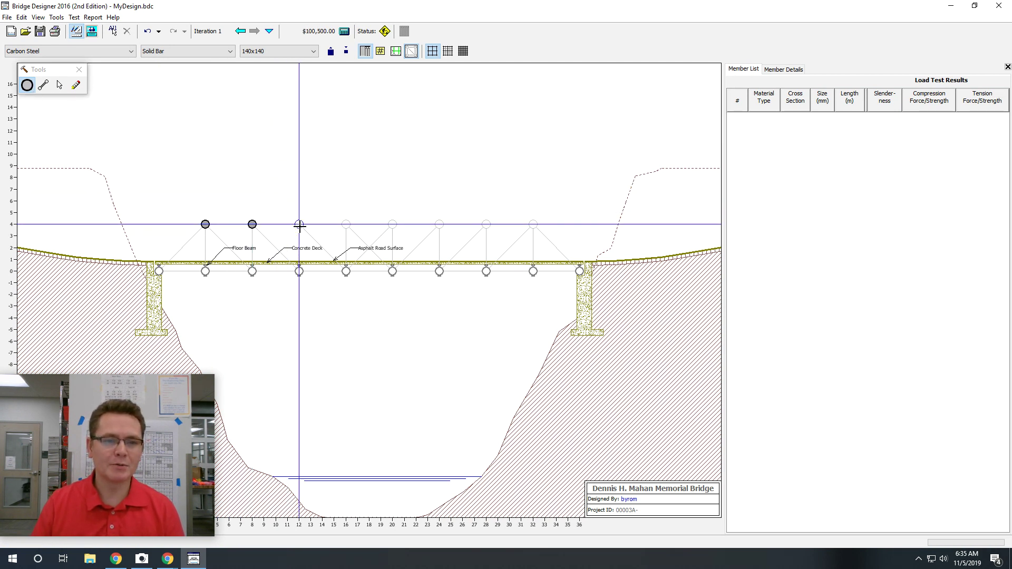
left_click(346, 224)
left_click(392, 224)
left_click(439, 224)
left_click(486, 224)
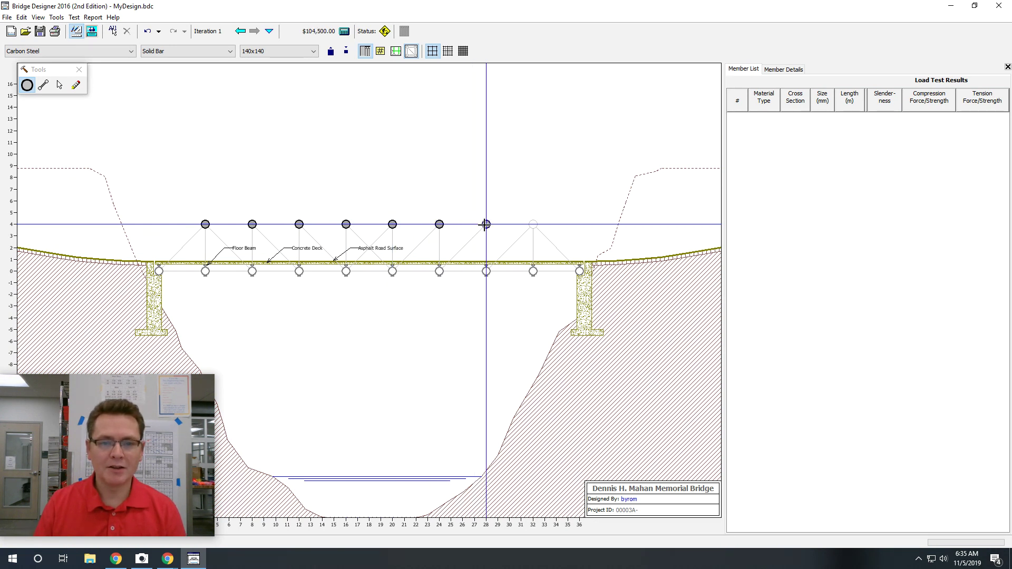
left_click(533, 224)
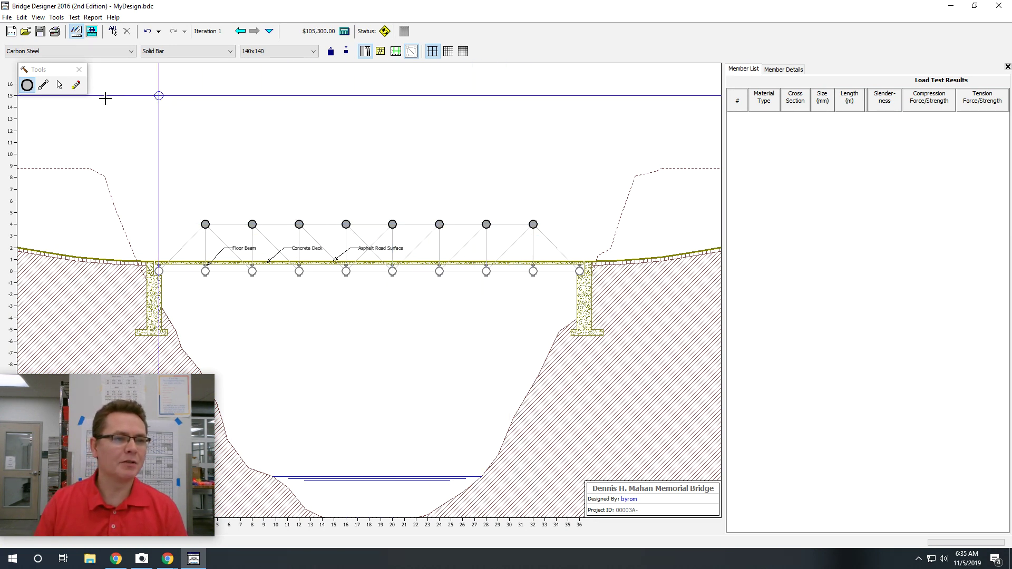
Step: Draw 140x140 carbon steel solid-bar members along the template for both chords, the end diagonals, the verticals and the inner diagonals
left_click(44, 88)
mouse_move(205, 224)
left_mouse_down()
mouse_move(533, 224)
mouse_move(580, 269)
mouse_move(158, 271)
mouse_move(205, 224)
left_mouse_up()
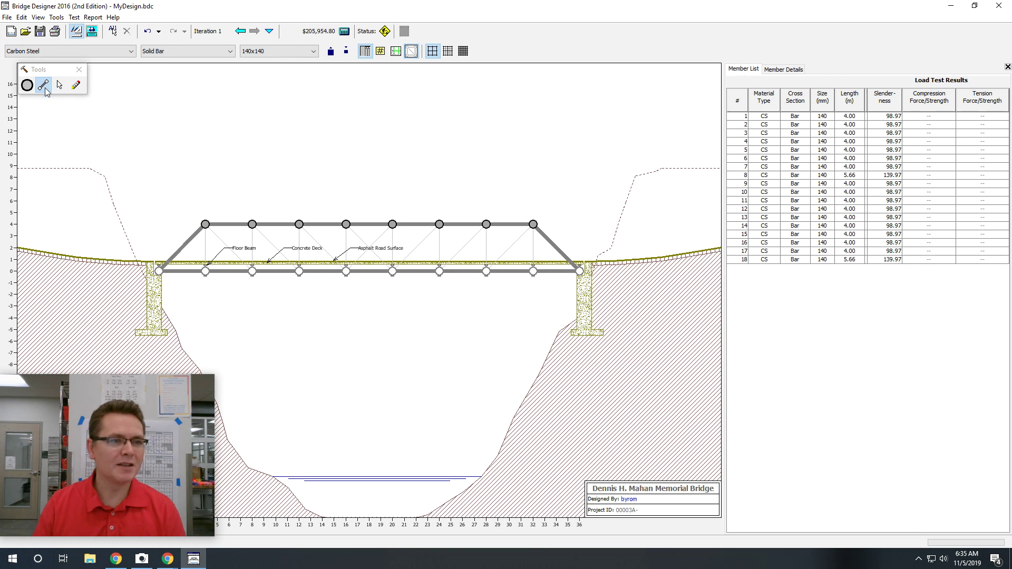
mouse_move(206, 271)
left_mouse_down()
mouse_move(206, 224)
mouse_move(252, 271)
mouse_move(252, 224)
left_mouse_up()
mouse_move(252, 224)
left_mouse_down()
mouse_move(299, 271)
mouse_move(299, 224)
mouse_move(346, 271)
left_mouse_up()
mouse_move(346, 271)
left_mouse_down()
mouse_move(346, 224)
mouse_move(405, 273)
mouse_move(392, 271)
left_mouse_up()
left_click_drag(393, 271, 392, 224)
mouse_move(392, 224)
left_mouse_down()
mouse_move(363, 269)
mouse_move(439, 224)
mouse_move(439, 271)
mouse_move(487, 224)
mouse_move(486, 271)
left_mouse_up()
left_click_drag(486, 271, 533, 271)
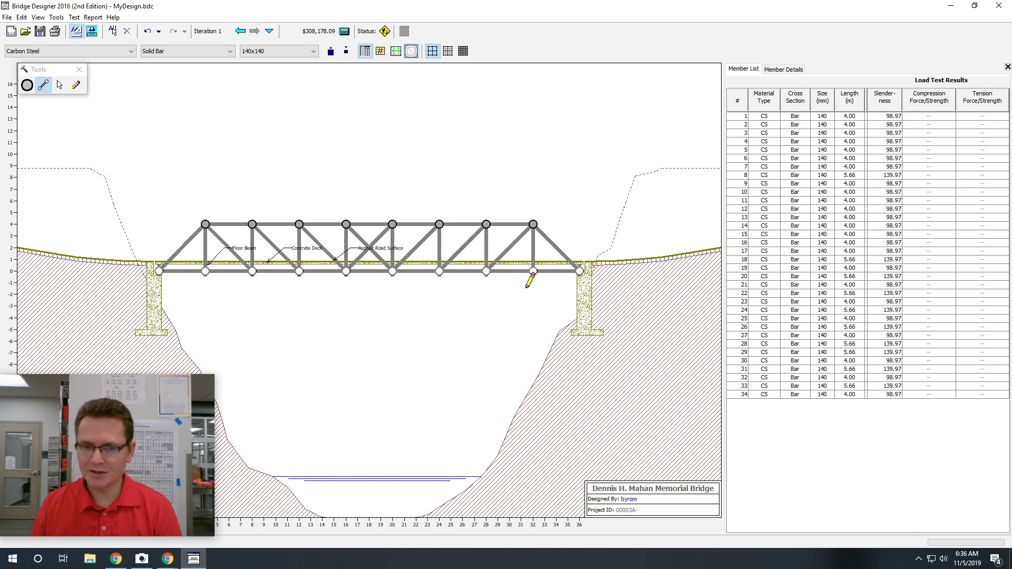
Step: Run the load test on the solid-bar truss and return to the drawing board
left_click(91, 32)
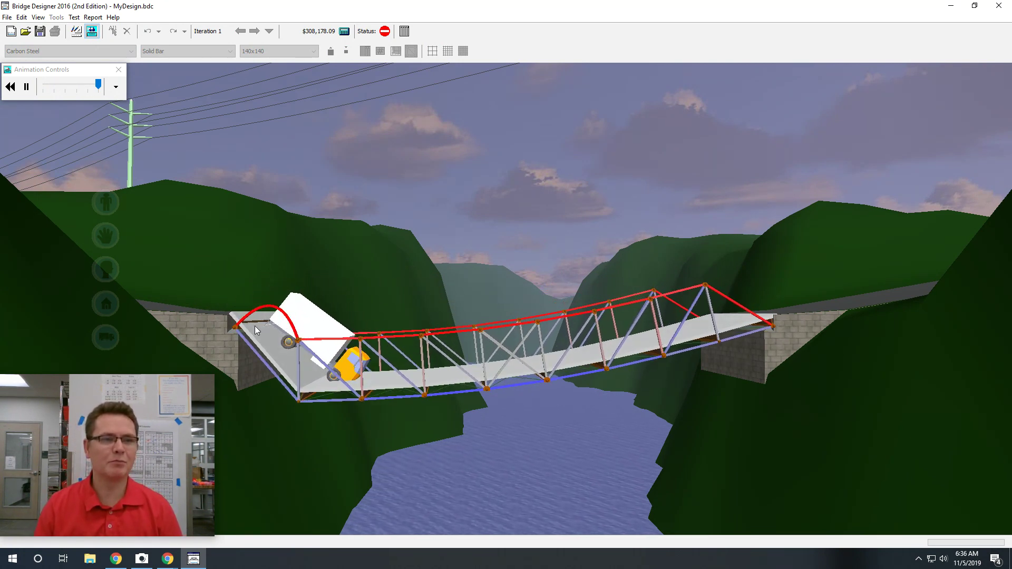
left_click(76, 31)
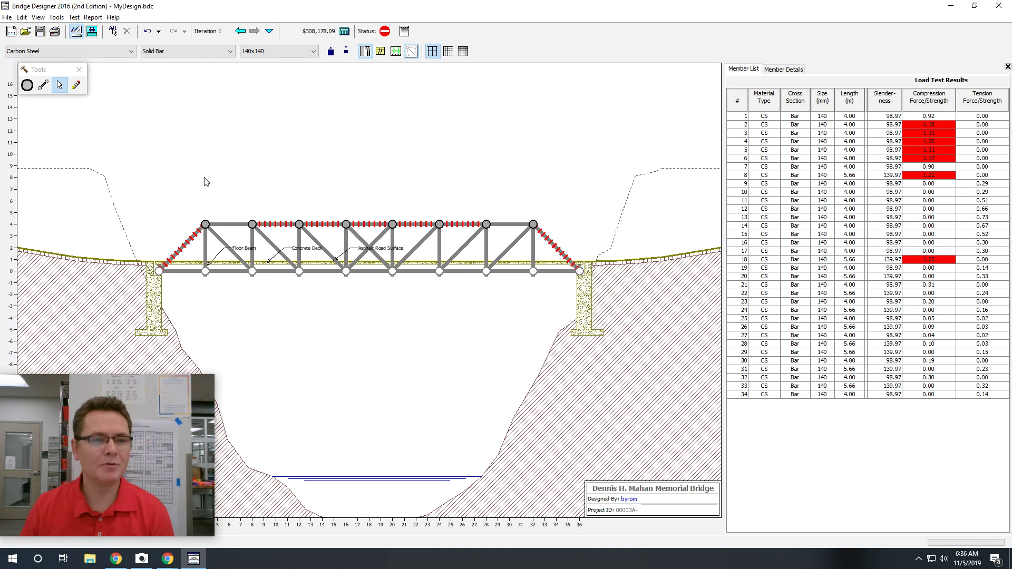
mouse_move(127, 155)
left_mouse_down()
mouse_move(168, 183)
mouse_move(674, 319)
left_mouse_up()
left_click(223, 53)
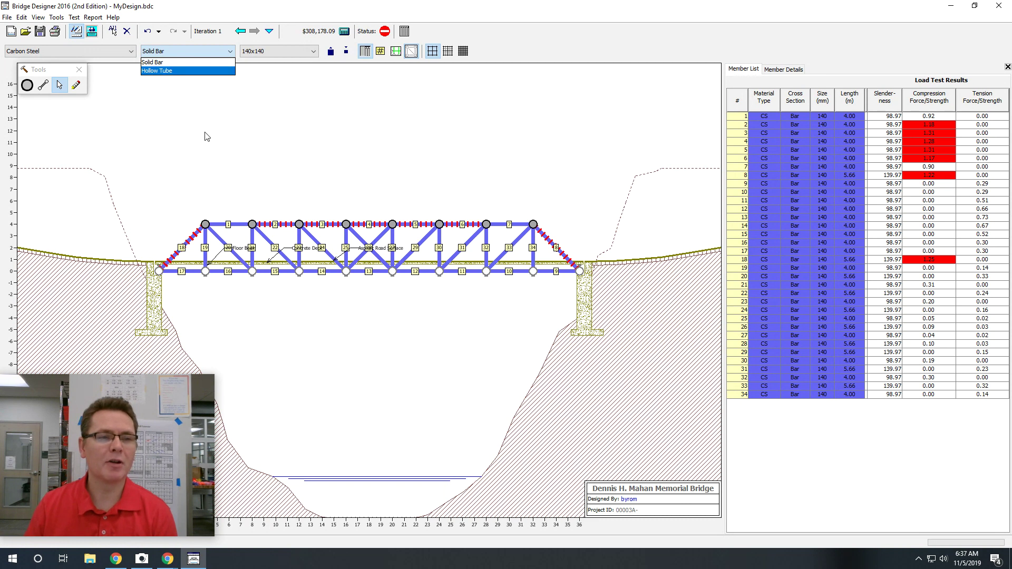
left_click(143, 166)
Step: Select all truss members and change their cross section to Hollow Tube
left_click_drag(124, 156, 605, 319)
left_click(214, 53)
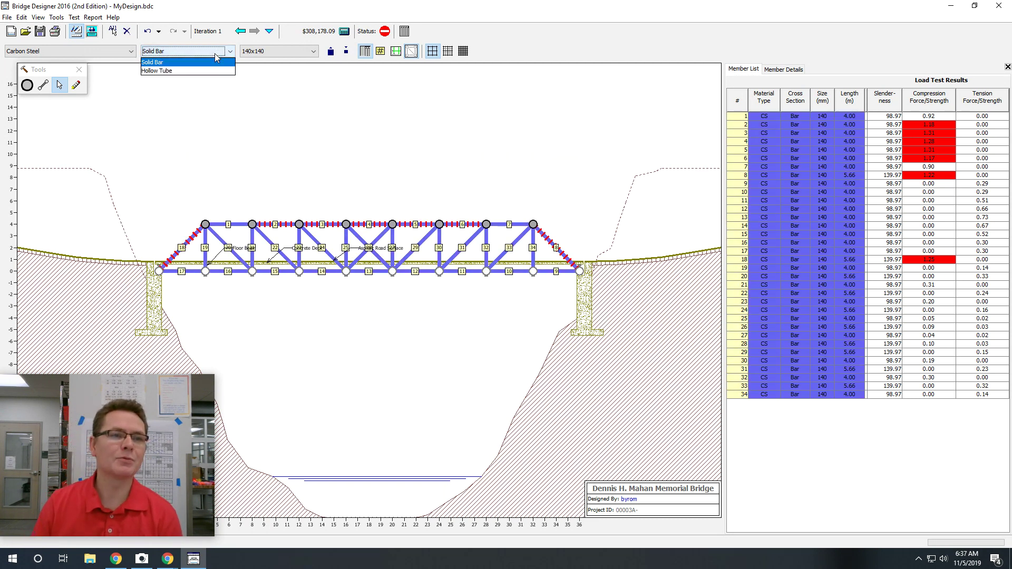
left_click(177, 71)
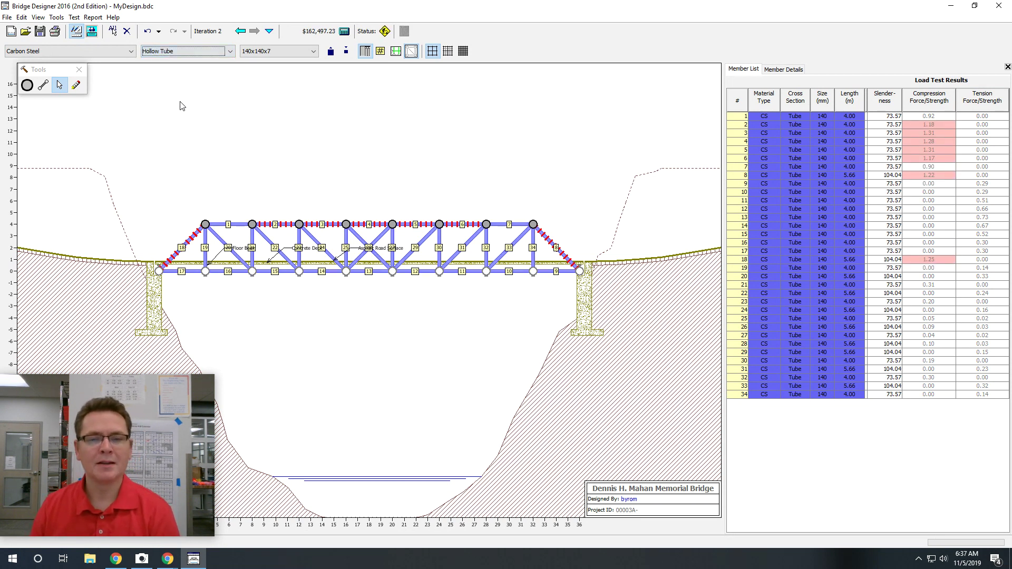
left_click(395, 162)
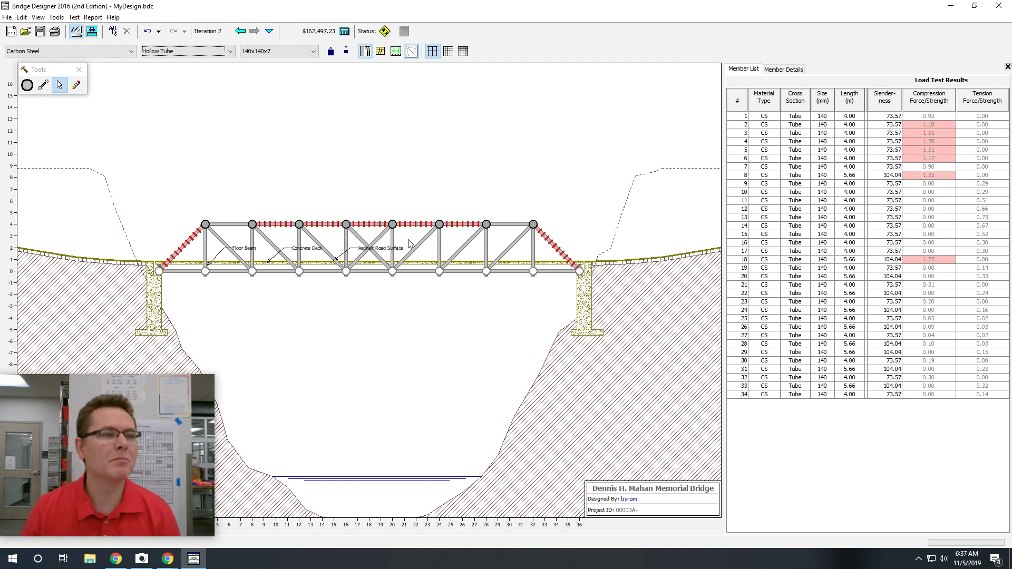
Step: Load-test the bridge with its hollow-tube members and go back to the drawing board to check the member results
left_click(92, 32)
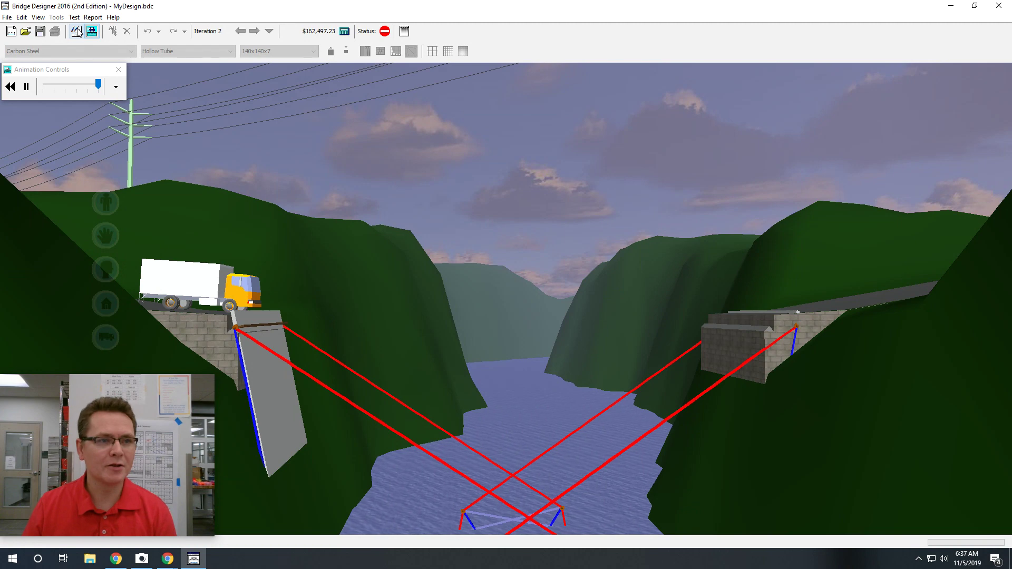
left_click(76, 31)
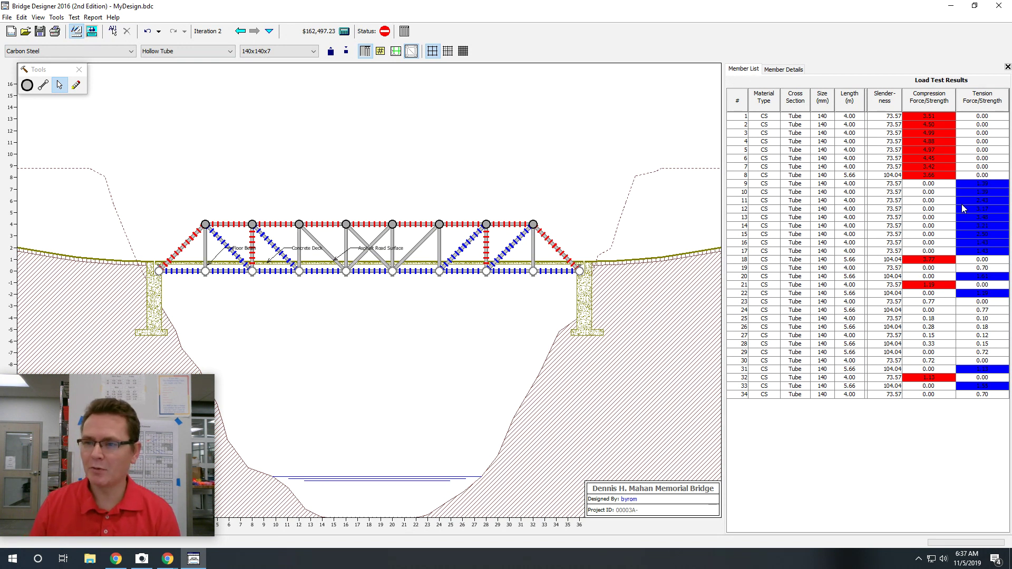
Step: Reduce members 23 through 30 to 110x110x5 hollow tube, run the load test, and return to the drawing board
left_click_drag(979, 302, 979, 364)
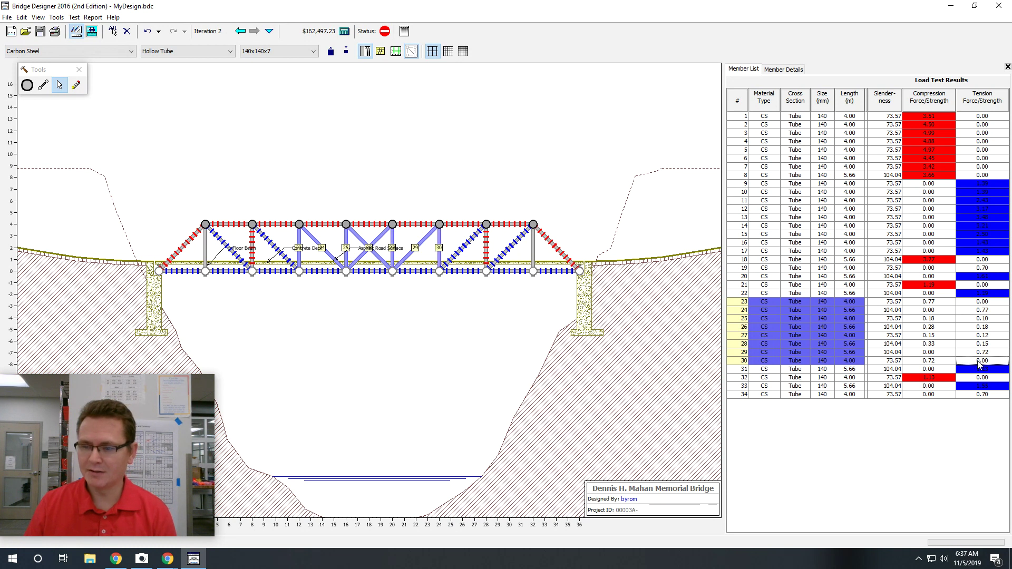
left_click(346, 53)
left_click(347, 53)
left_click(91, 31)
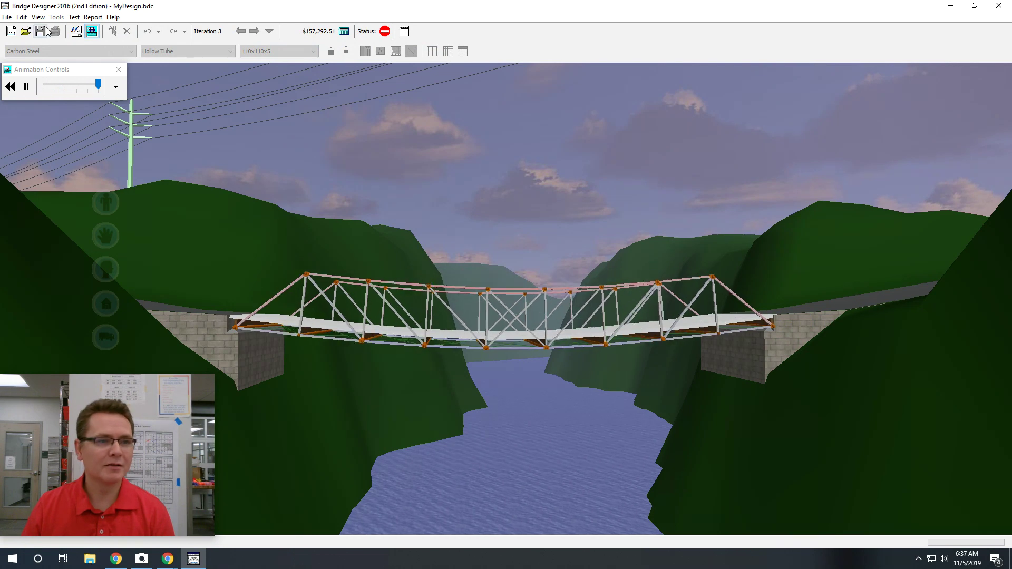
left_click(75, 31)
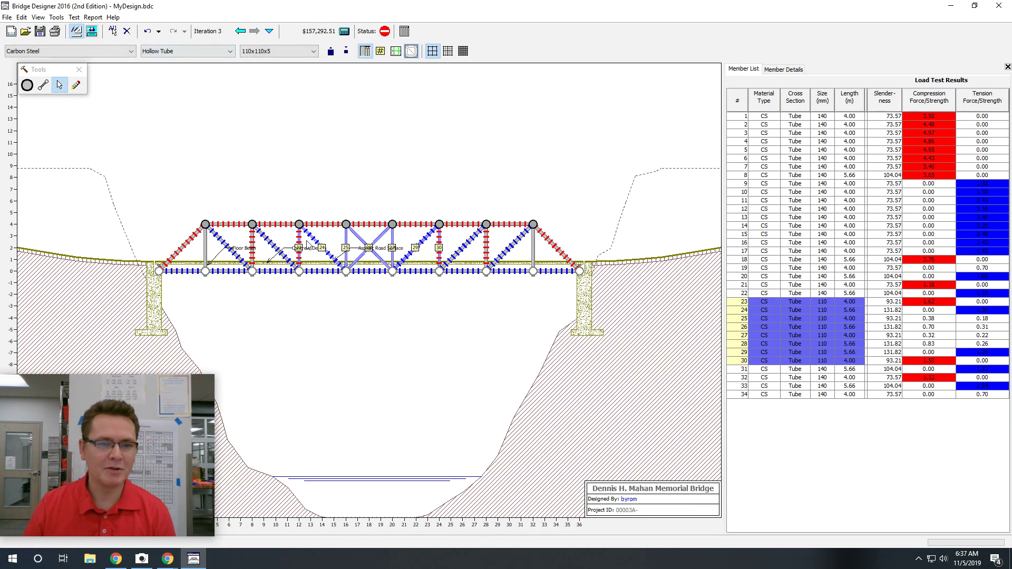
Step: Reduce the center-panel members 25 through 28 to 90x90x4 tube, load-test the bridge, and return to the drawing board
left_click(303, 179)
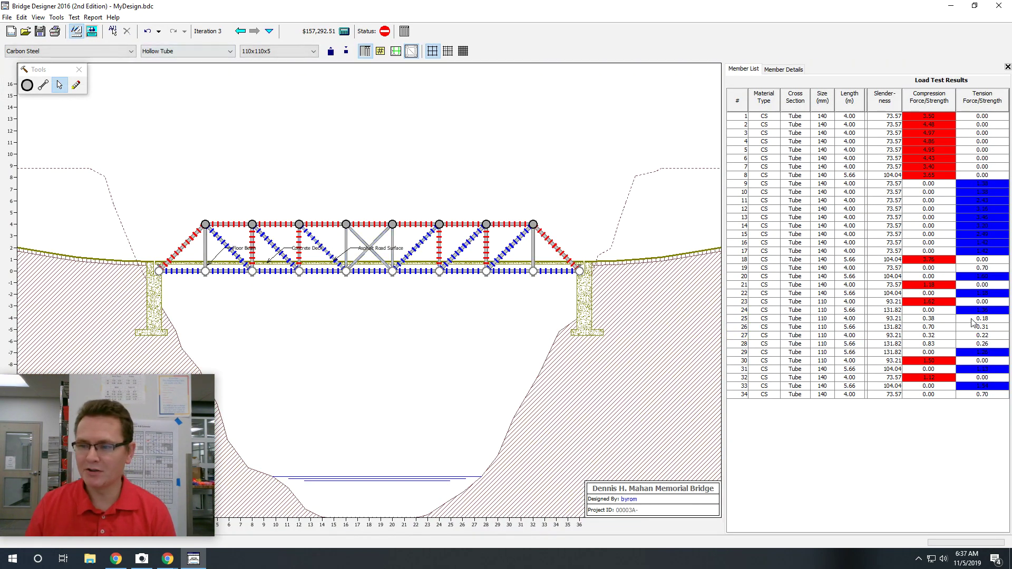
left_click_drag(973, 322, 976, 343)
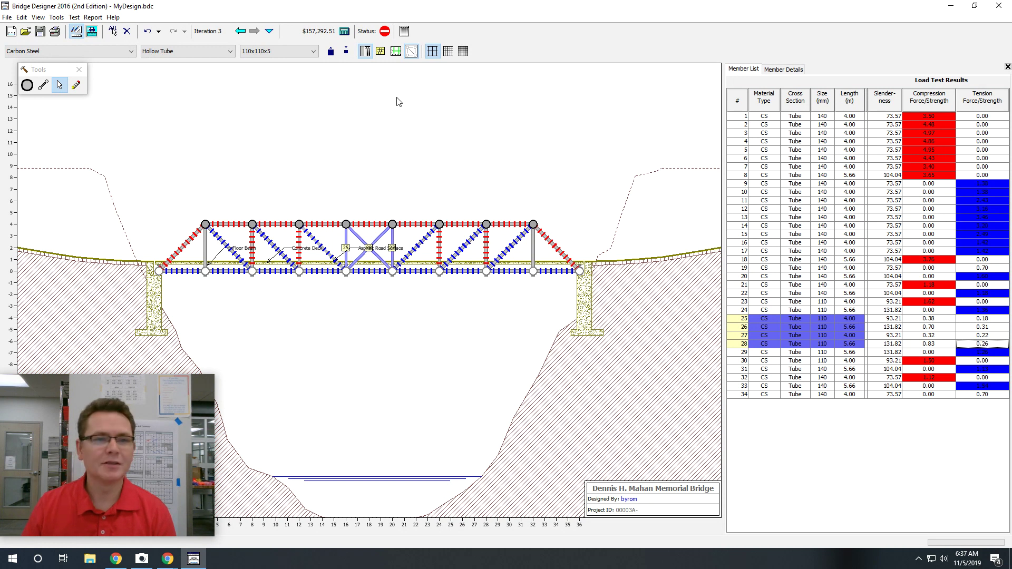
left_click(345, 54)
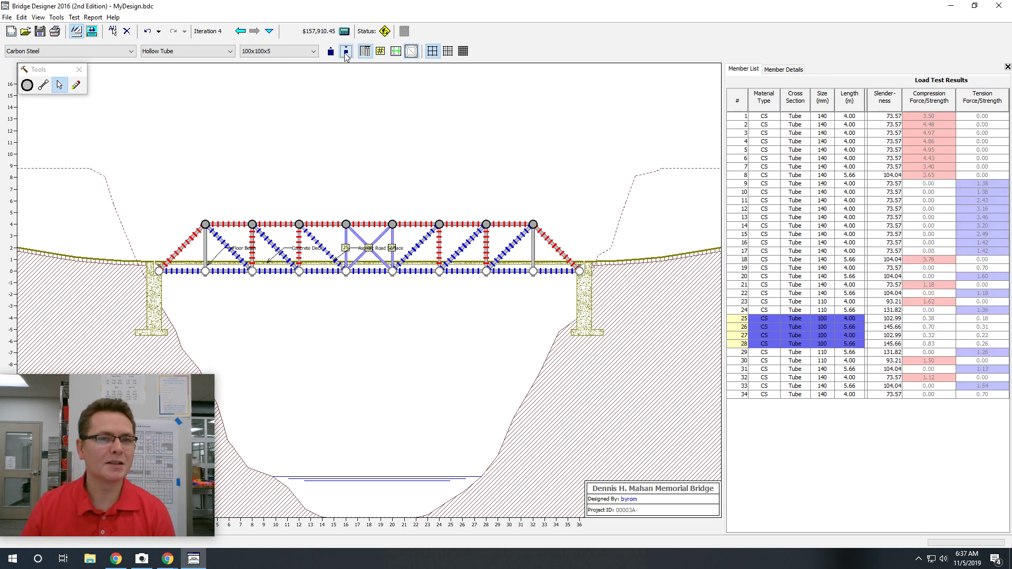
left_click(347, 54)
left_click(77, 31)
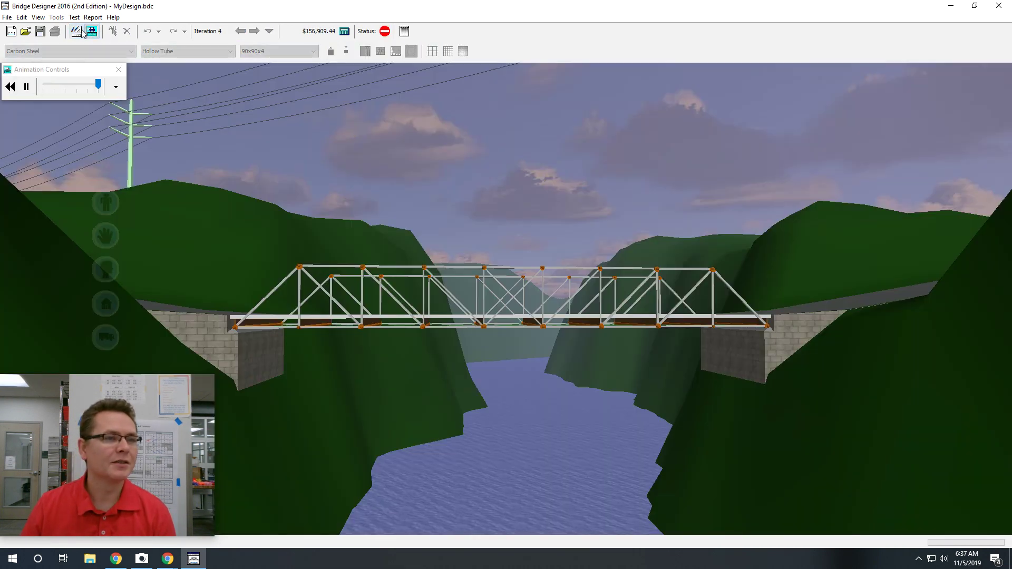
left_click(77, 31)
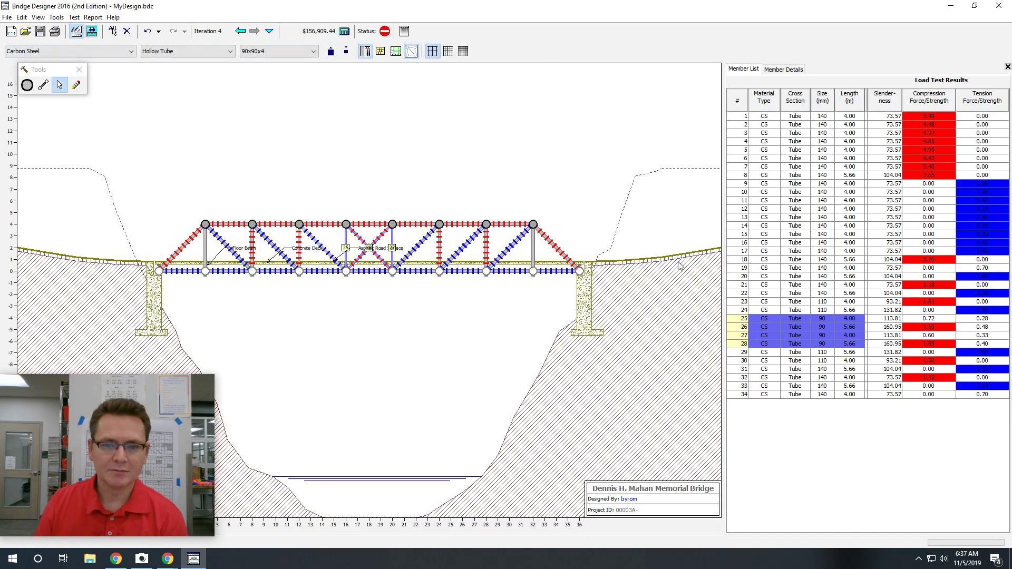
Step: Sort the member list by compression force/strength and review the members overloaded in compression and in tension
left_click(943, 318)
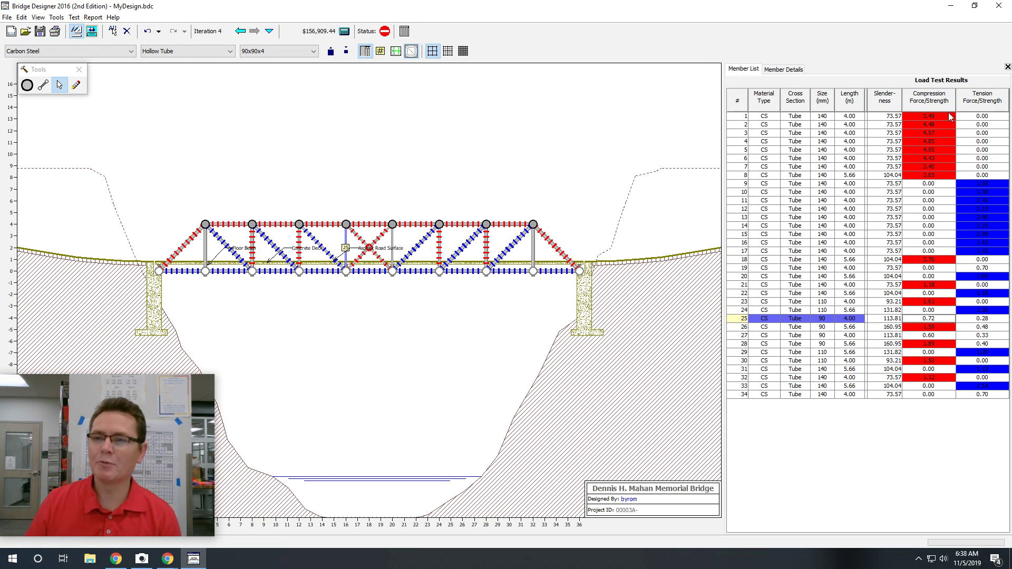
left_click(929, 101)
left_click(922, 103)
left_click_drag(927, 116, 930, 239)
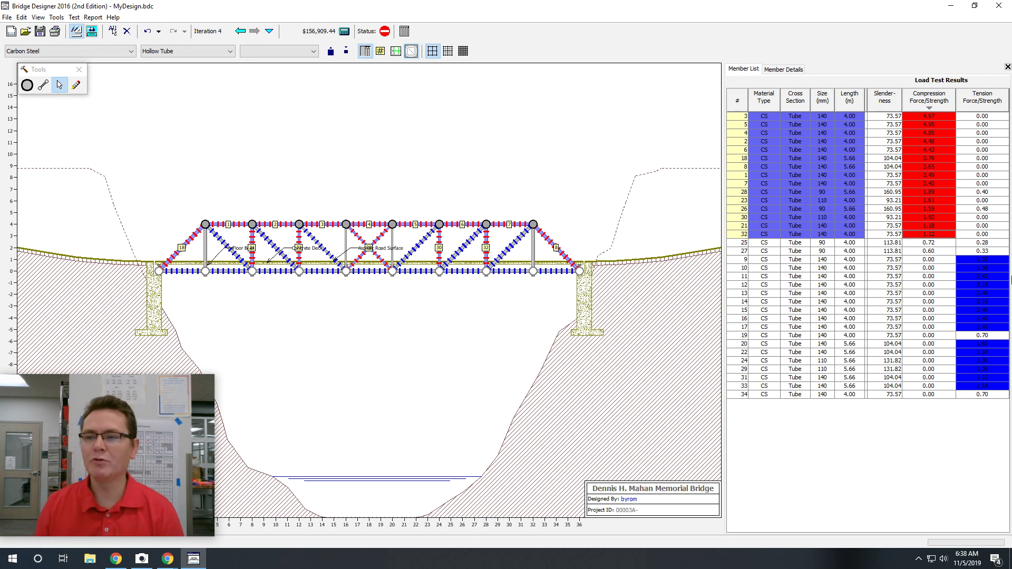
left_click_drag(984, 260, 978, 378)
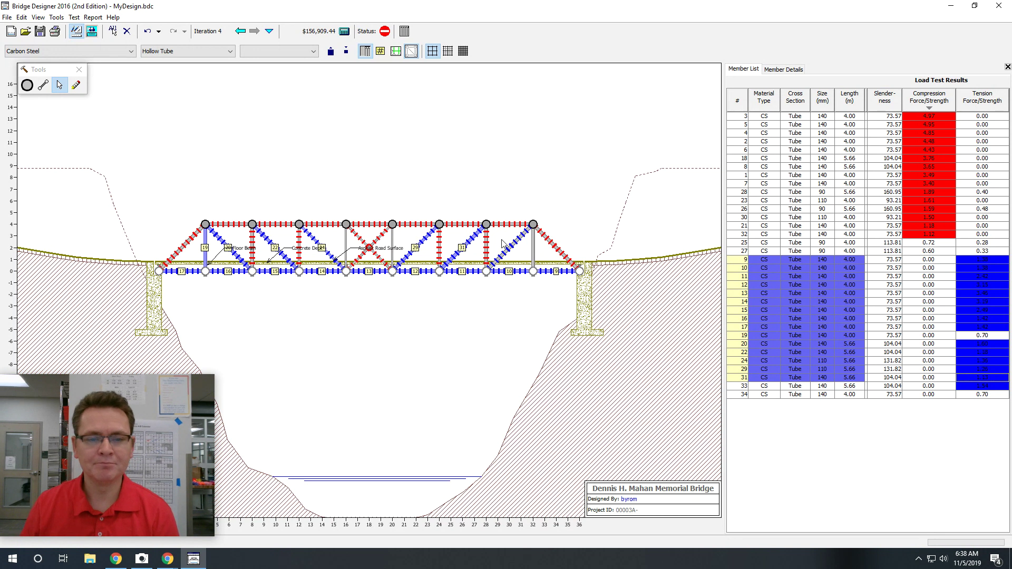
left_click(518, 156)
Step: Select members 25, 27, 19 and 34, which are neither overloaded in compression nor in tension
left_click_drag(982, 252, 982, 243)
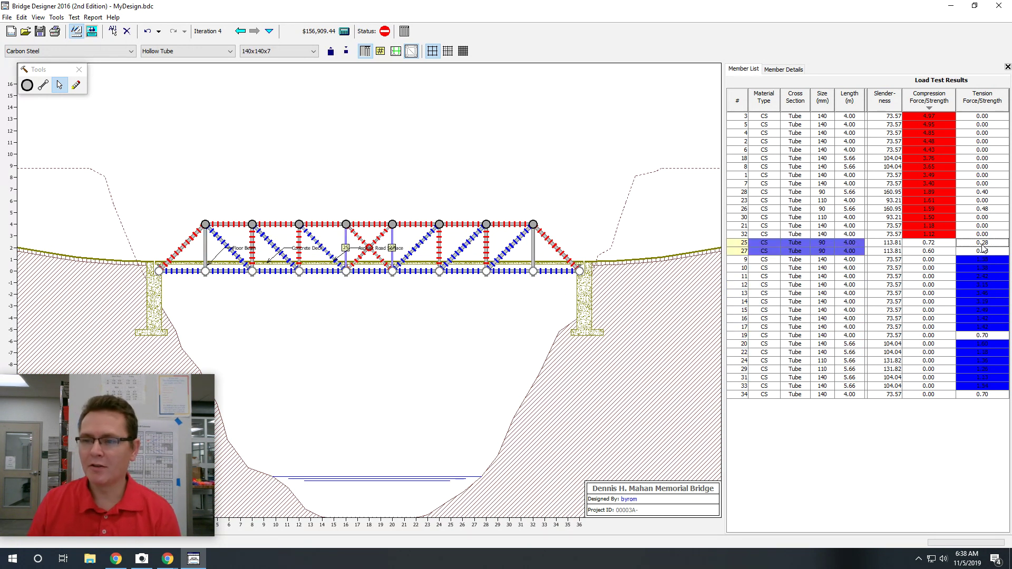
left_click(985, 335, "ctrl")
left_click(990, 394, "ctrl")
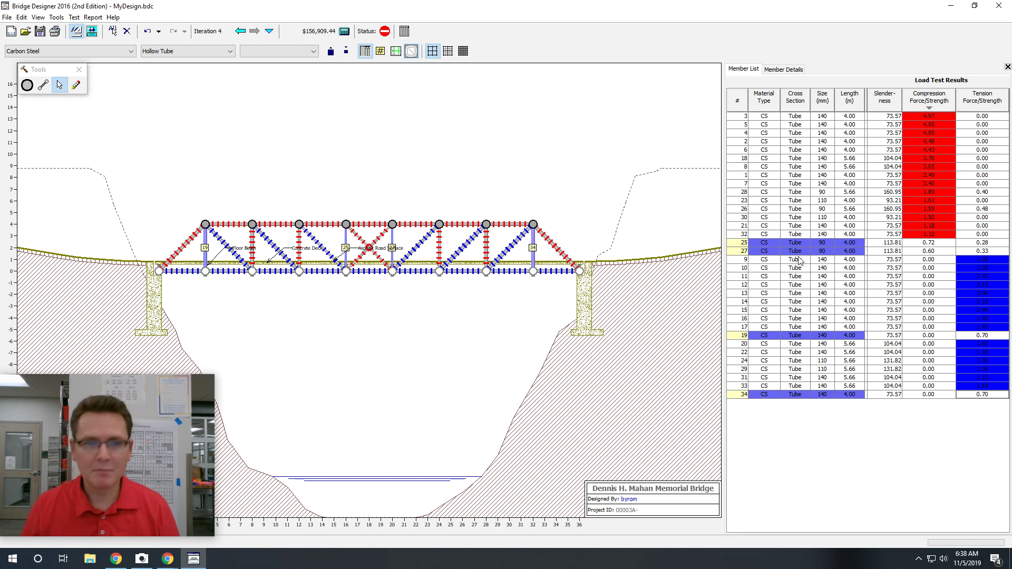
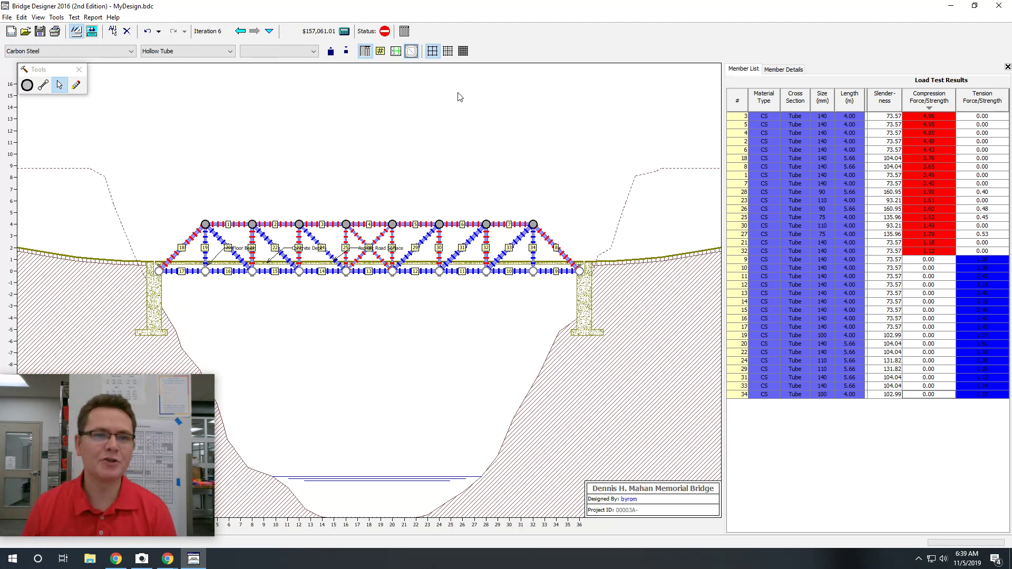
Step: Increase all truss members by one tube size, run the load test, and return to the drawing board
left_click(330, 51)
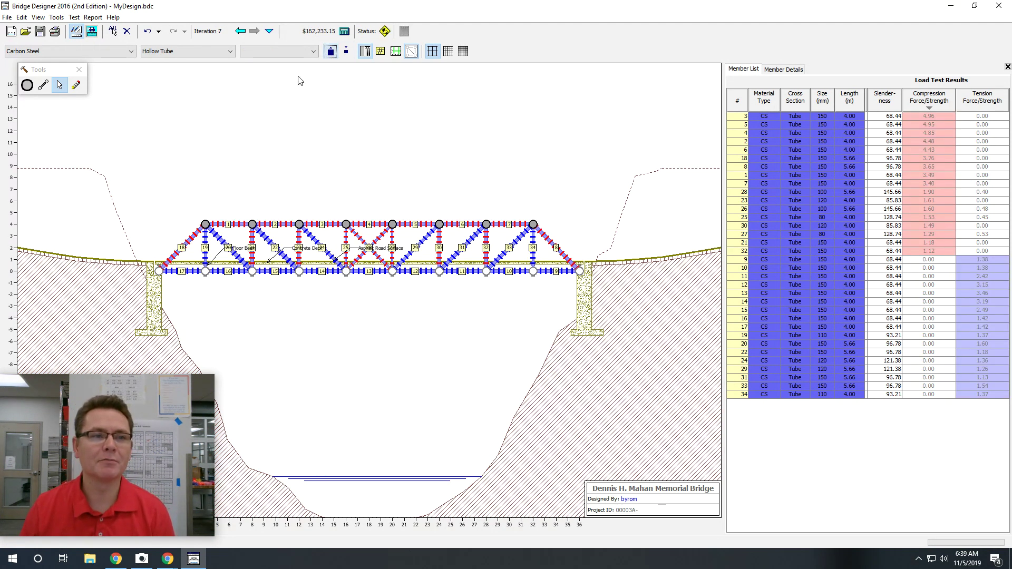
left_click(92, 33)
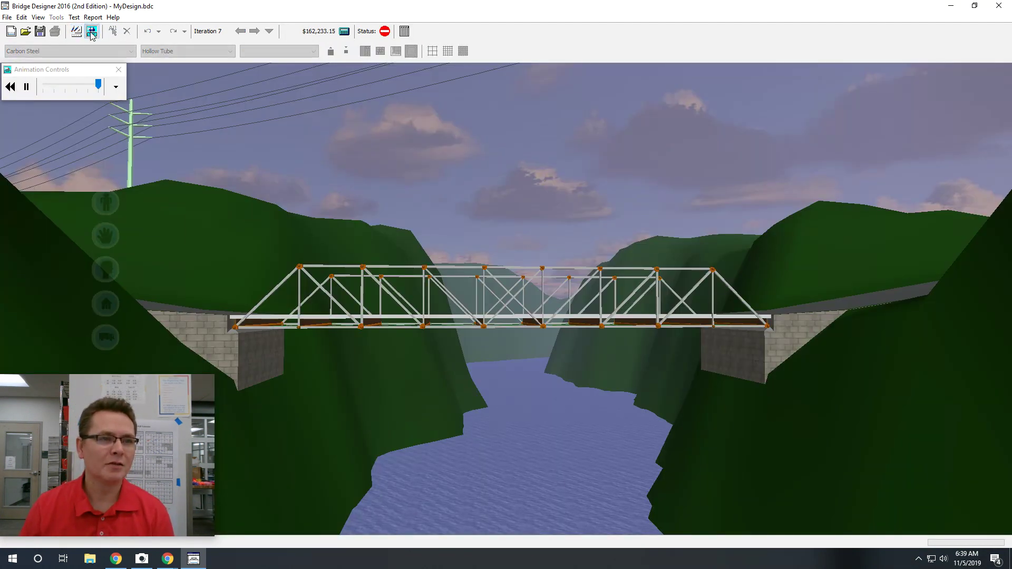
left_click(76, 32)
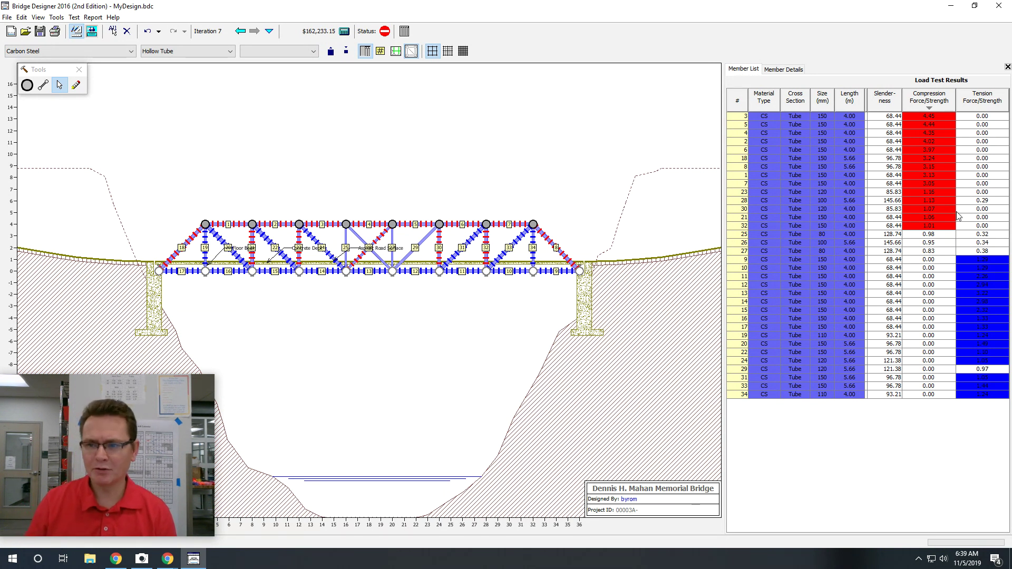
Step: Increase every member overloaded in compression or tension by one tube size, rerun the load test, and return to the drawing board
left_click_drag(932, 185, 932, 192)
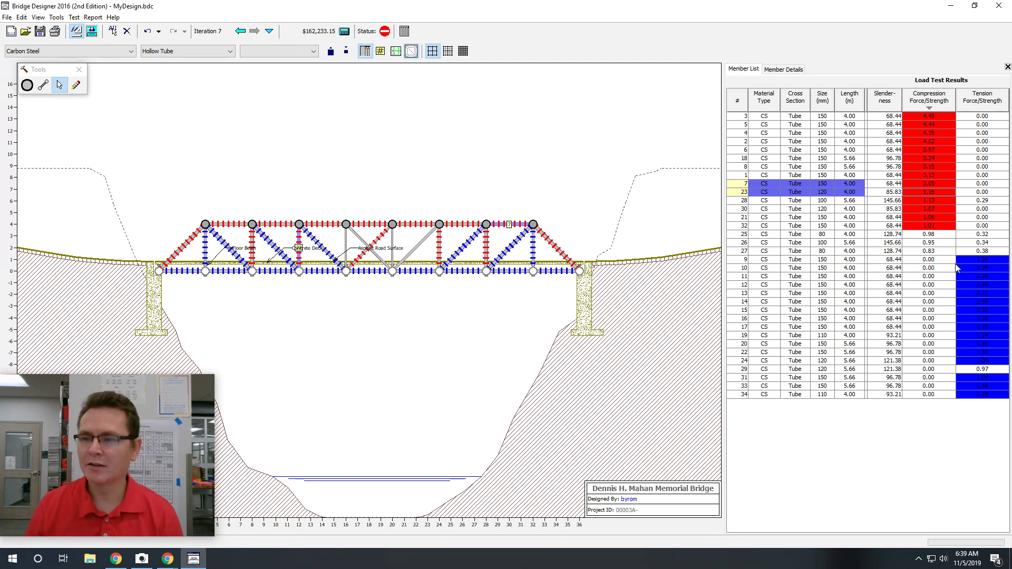
left_click_drag(939, 113, 940, 227)
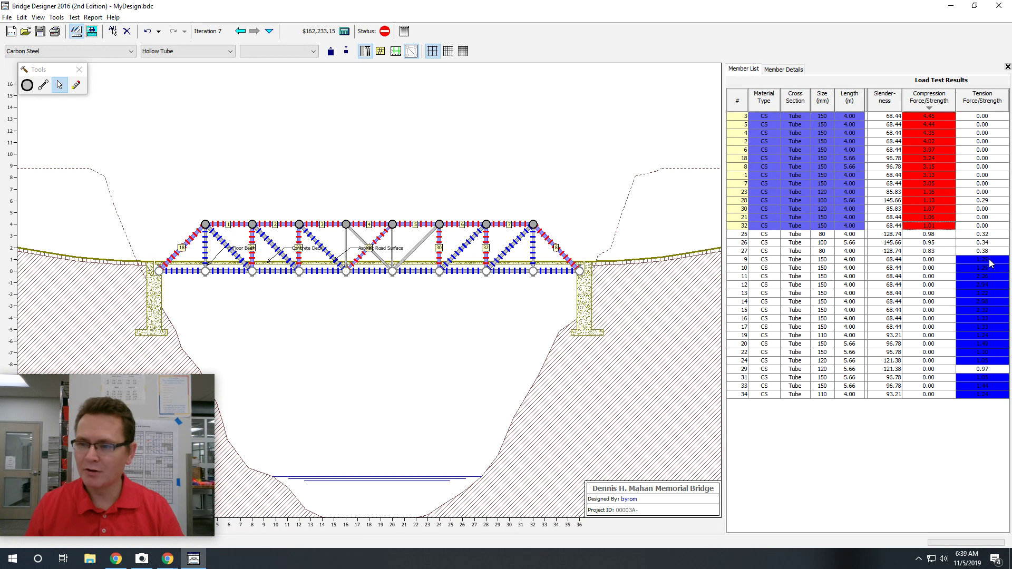
left_click_drag(991, 263, 981, 401)
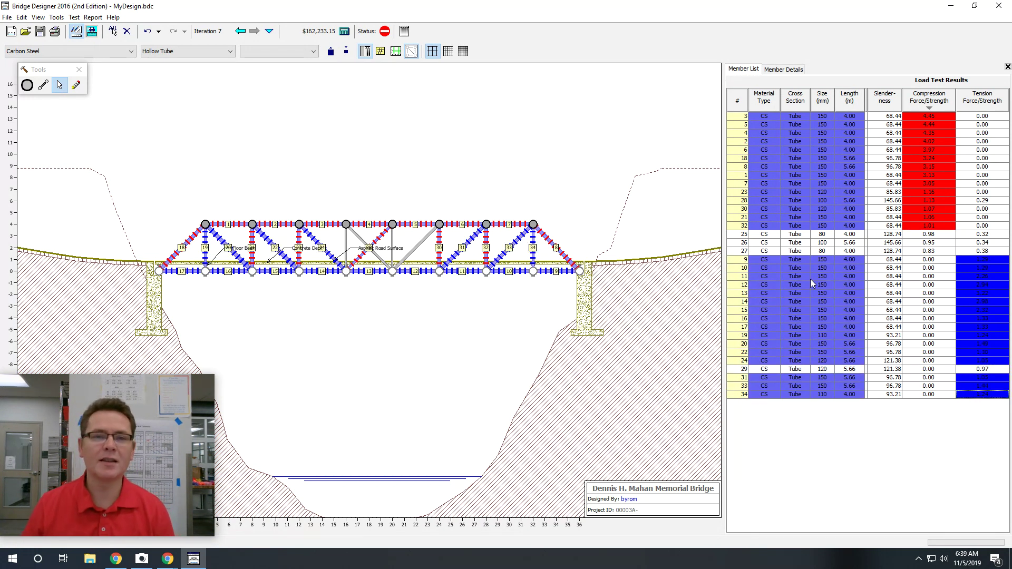
left_click(331, 52)
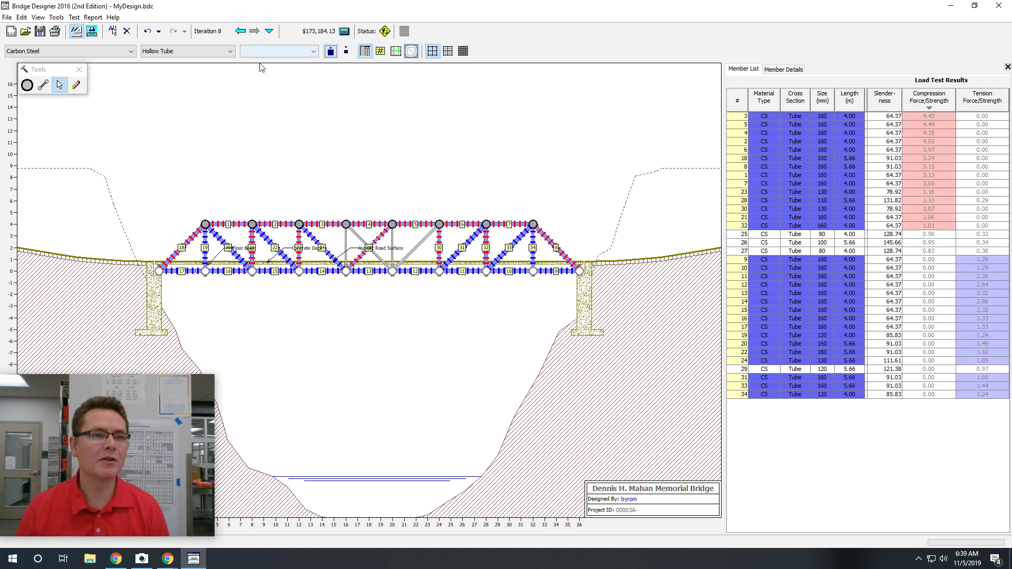
left_click(92, 33)
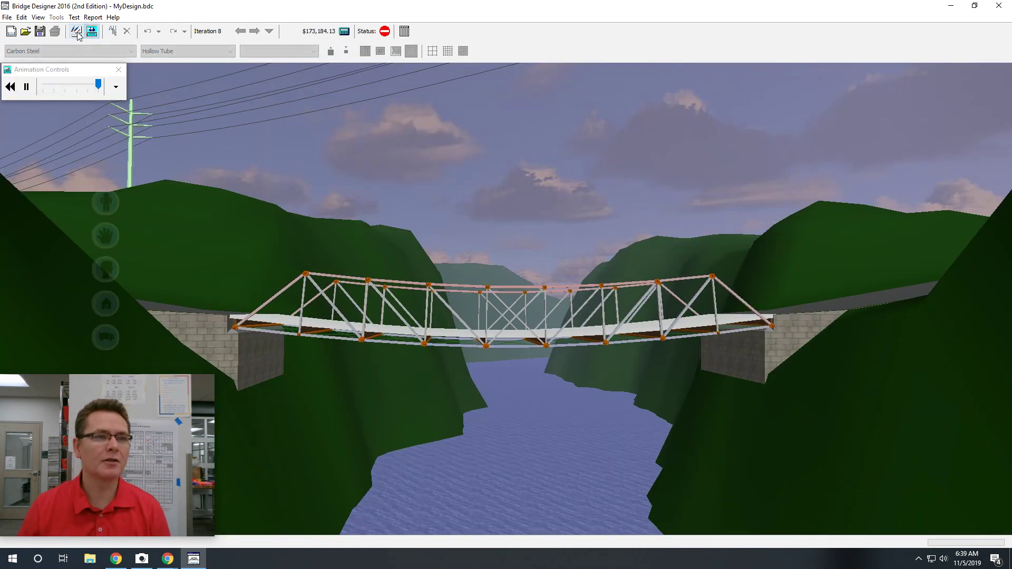
left_click(77, 33)
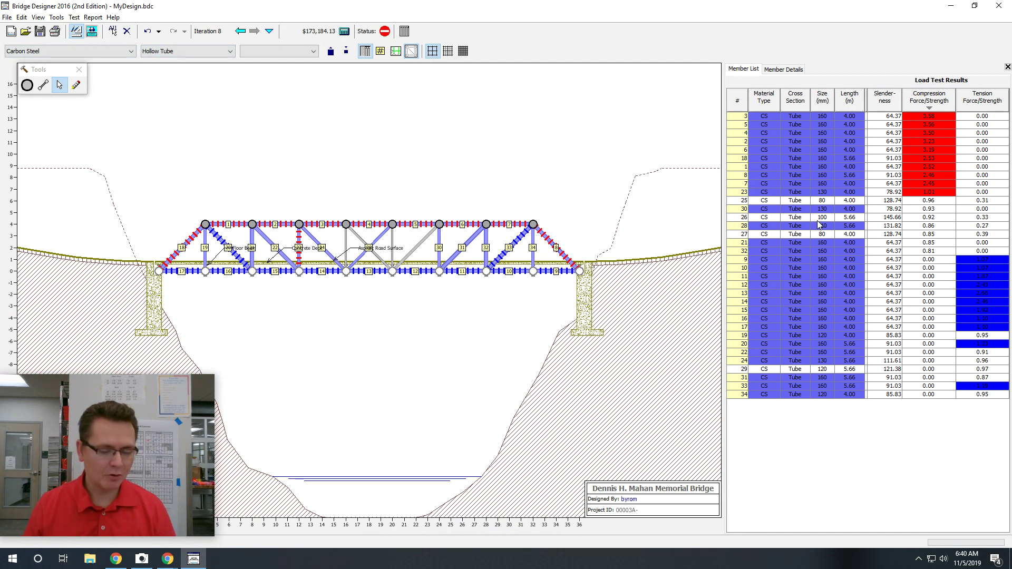
Step: Remove the passing members from the selection, increase the remaining overloaded ones by one tube size, and repeat the load test
left_click(835, 212, "ctrl")
left_click(836, 226, "ctrl")
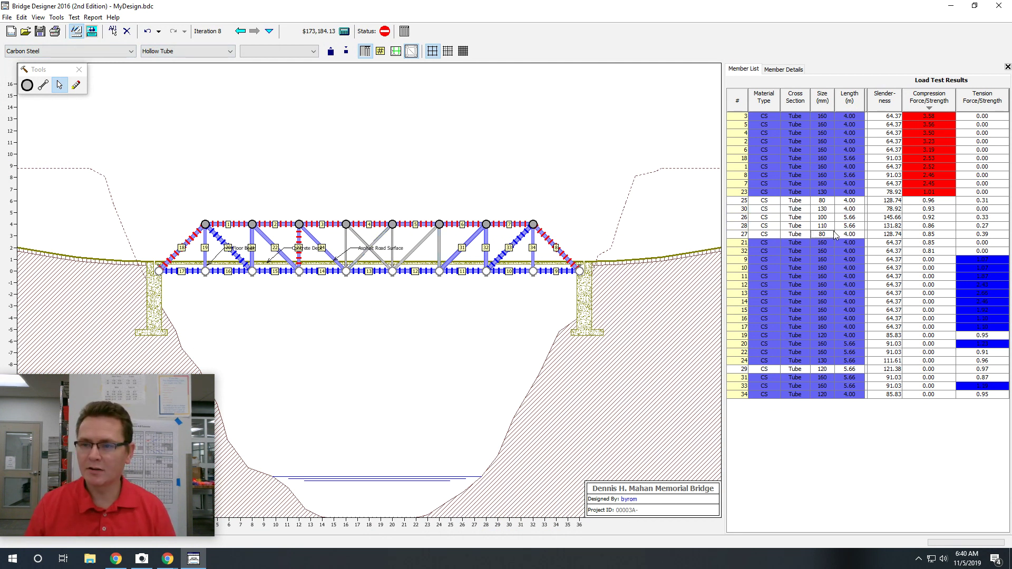
left_click(850, 243, "ctrl")
left_click(850, 251, "ctrl")
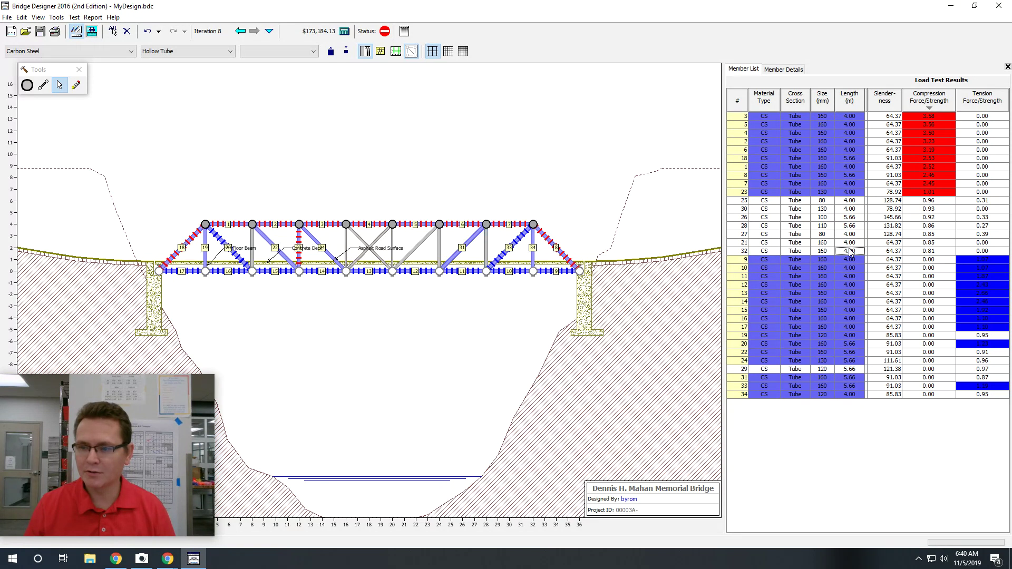
left_click(958, 336, "ctrl")
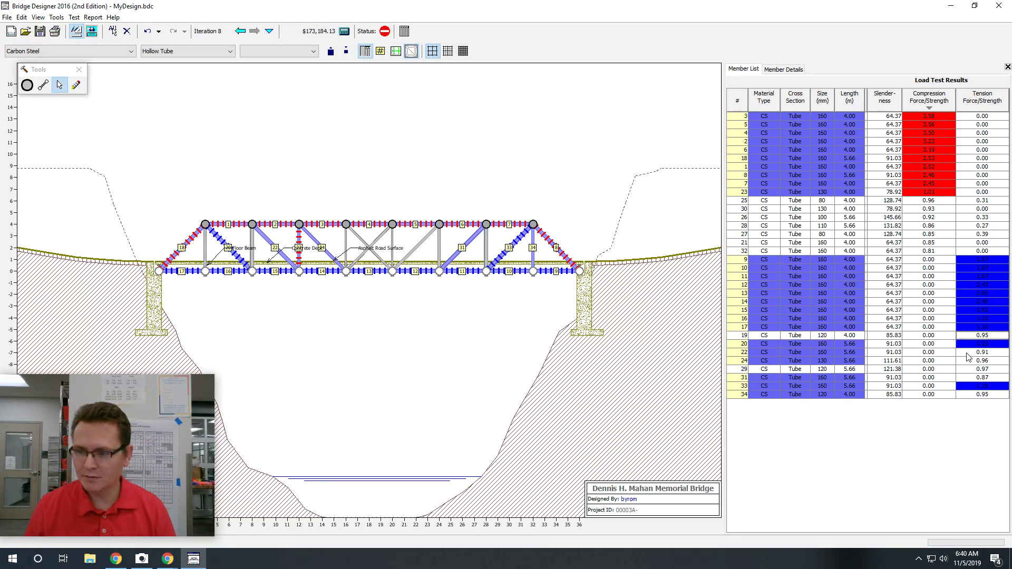
left_click(968, 352, "ctrl")
left_click(968, 361, "ctrl")
left_click(968, 378, "ctrl")
left_click(967, 394, "ctrl")
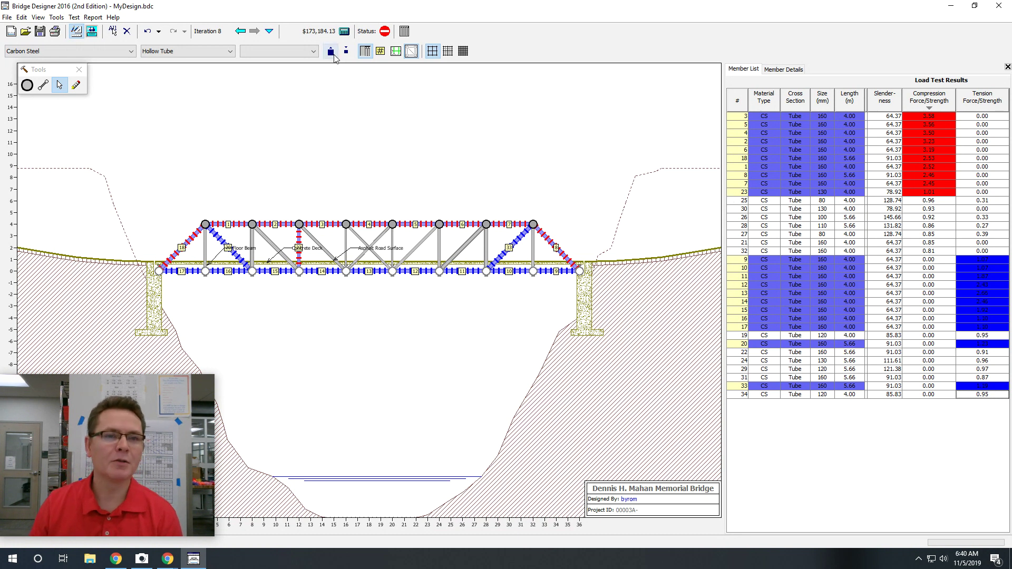
left_click(331, 52)
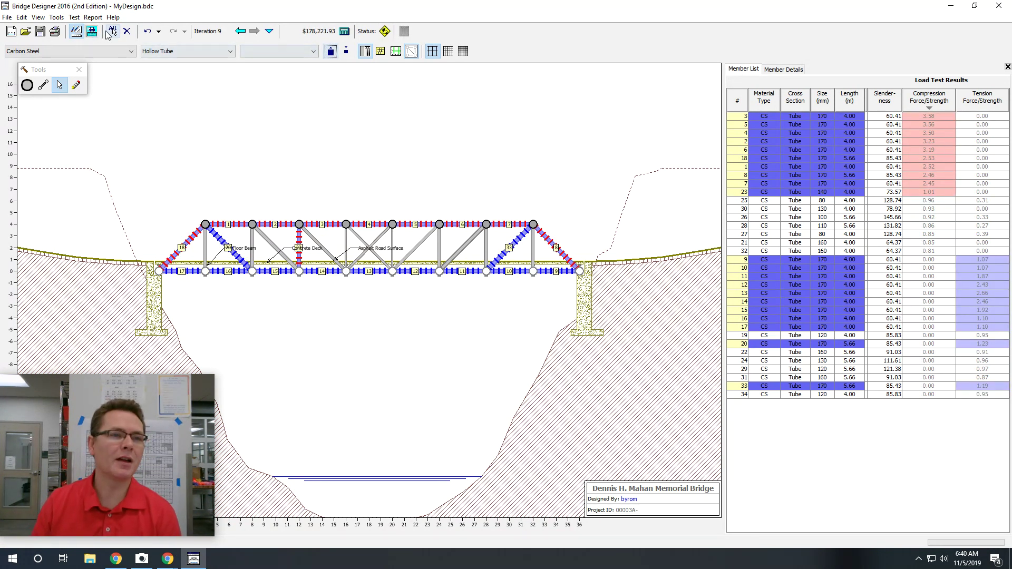
left_click(92, 31)
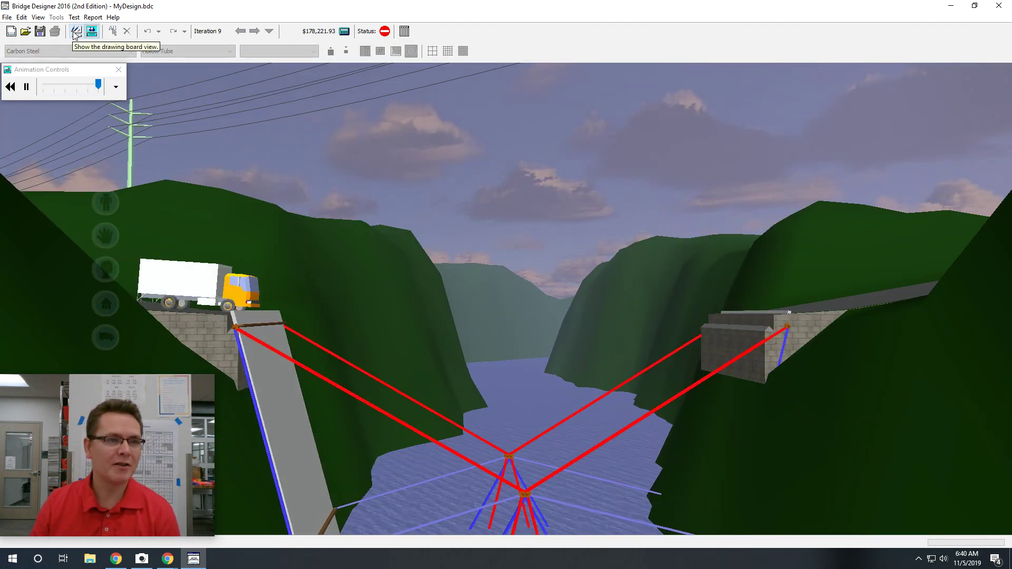
left_click(75, 32)
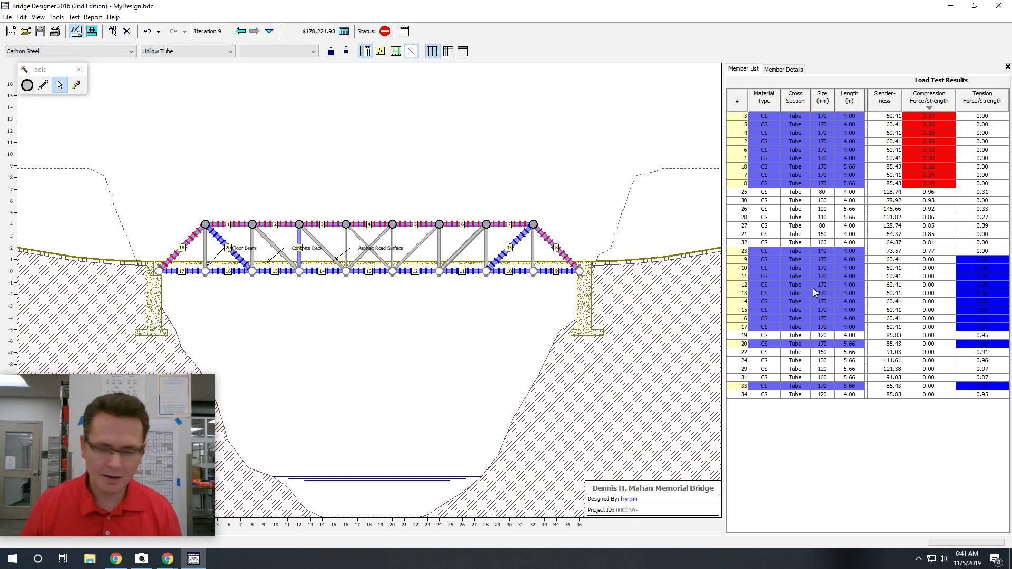
Step: Exclude member 23 from the selection, increase the remaining members to 180x180x9, and load-test the bridge again
left_click(860, 251, "ctrl")
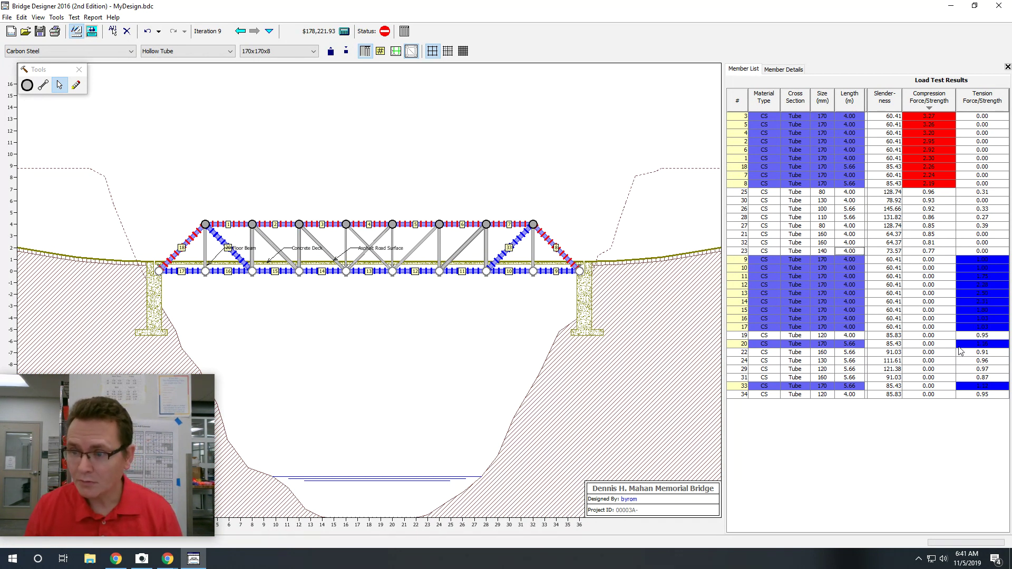
left_click(335, 53)
left_click(91, 31)
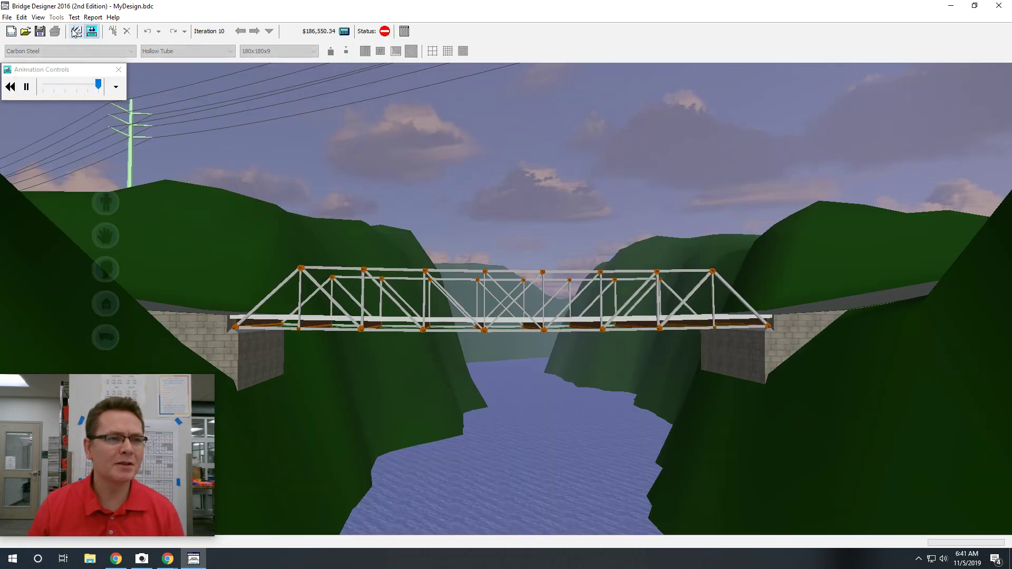
left_click(76, 32)
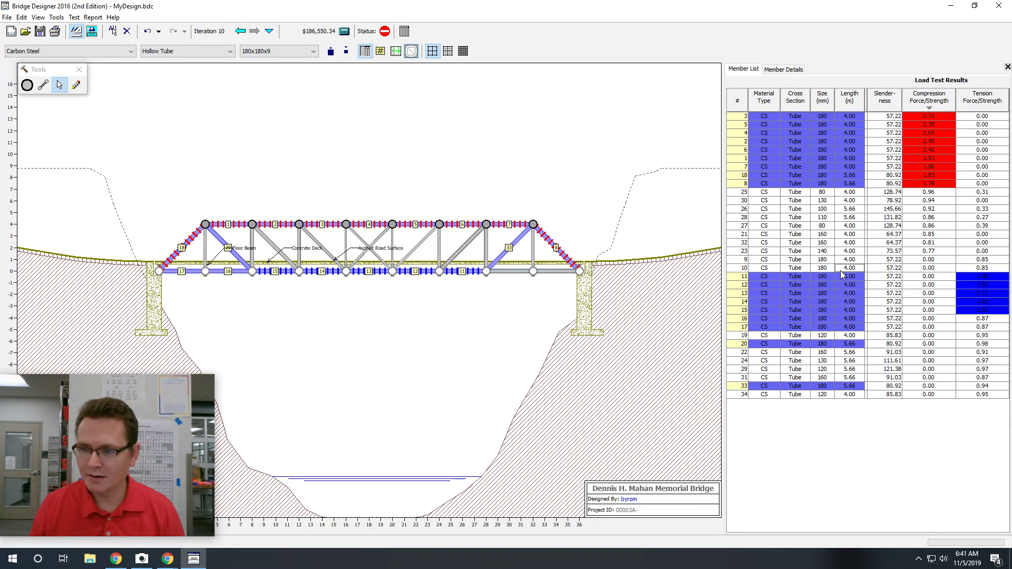
Step: Exclude the passing members from the selection and increase members 1–8, 18 and 11–15 to 190x190x9
left_click_drag(860, 320, 858, 407)
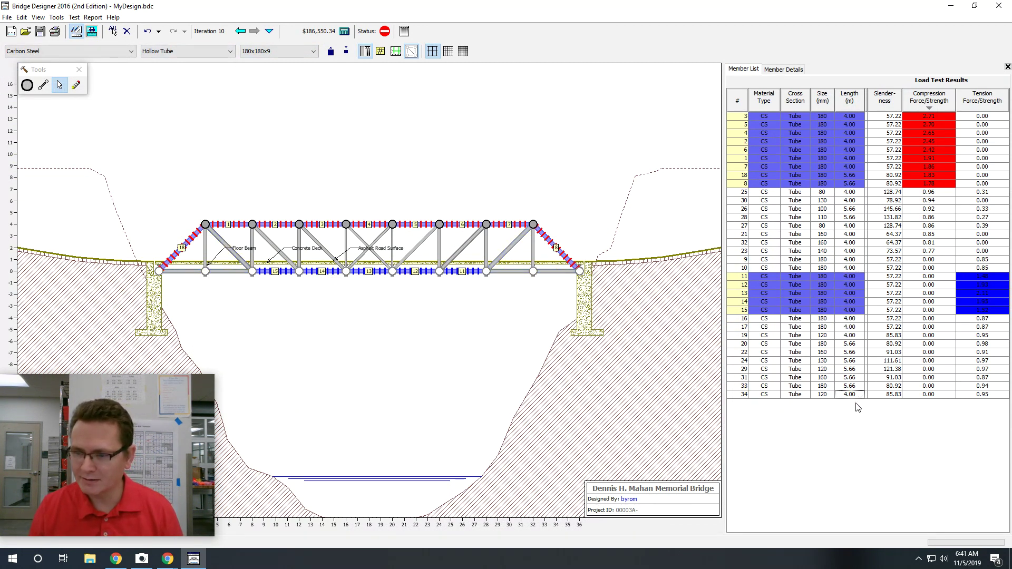
left_click(330, 50)
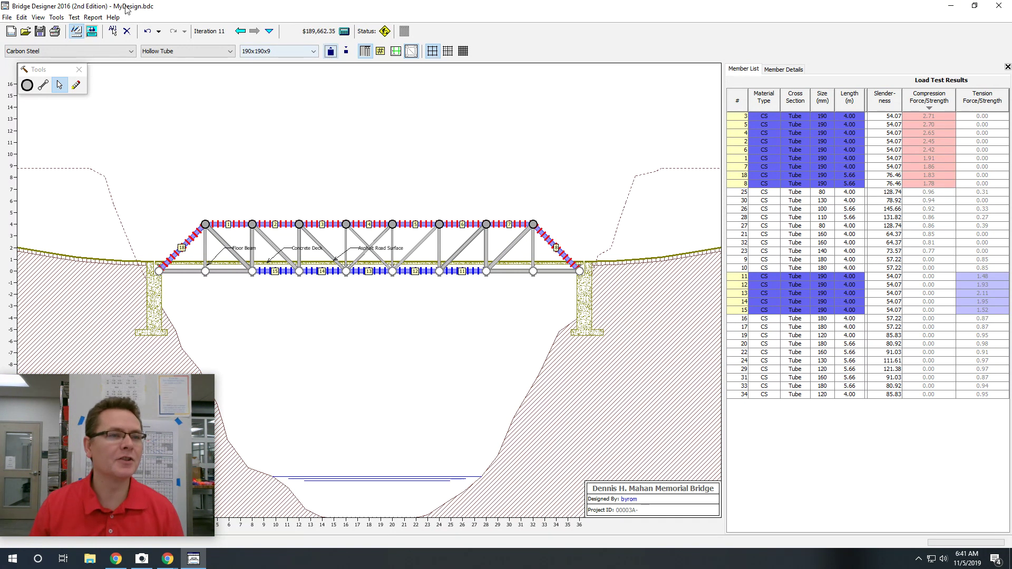
Step: Load-test the bridge, increase the selected members 1–8, 11–15 and 18 to 200x200x10, and repeat the load test
left_click(92, 31)
left_click(76, 33)
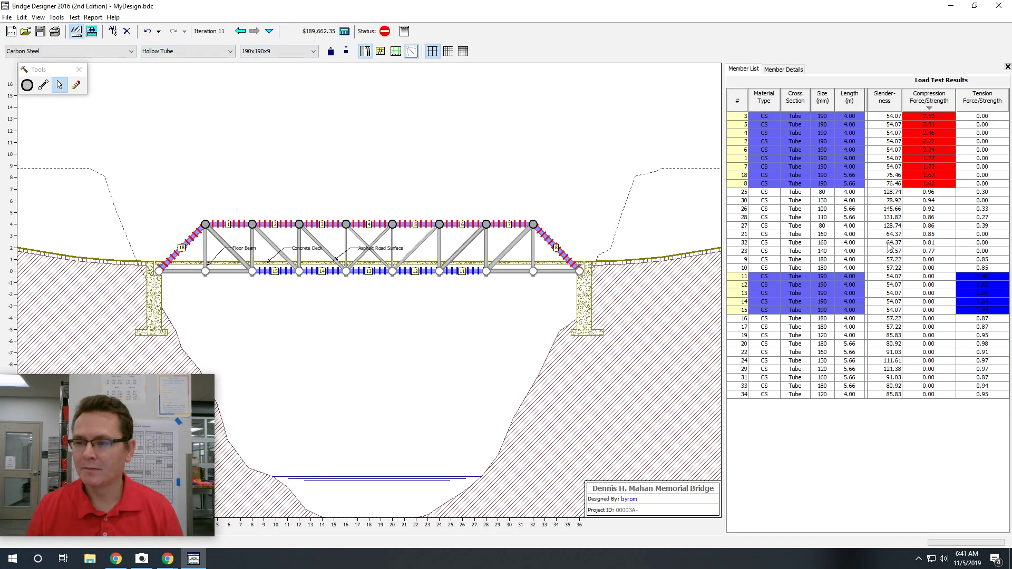
left_click(330, 52)
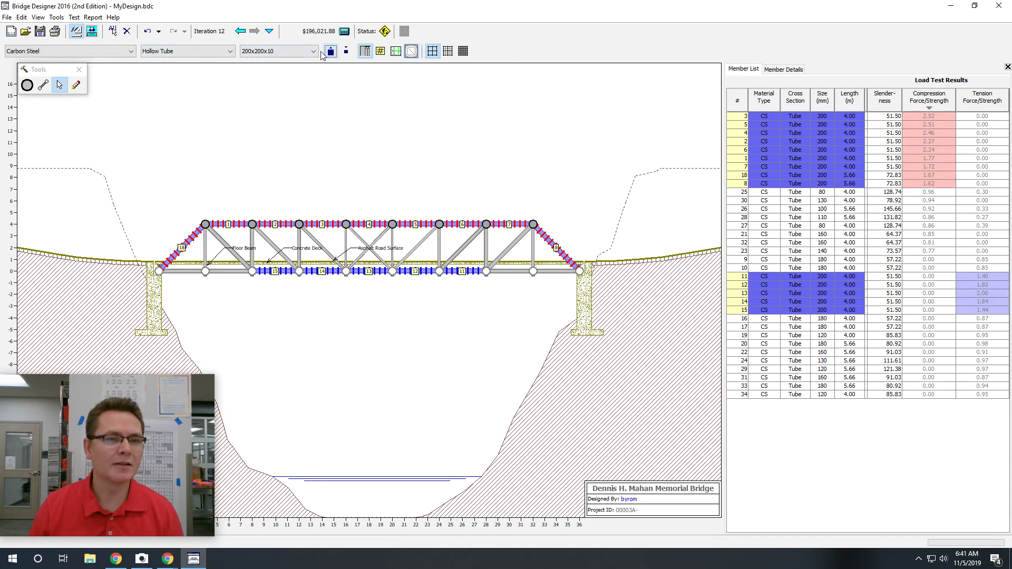
left_click(92, 32)
left_click(77, 31)
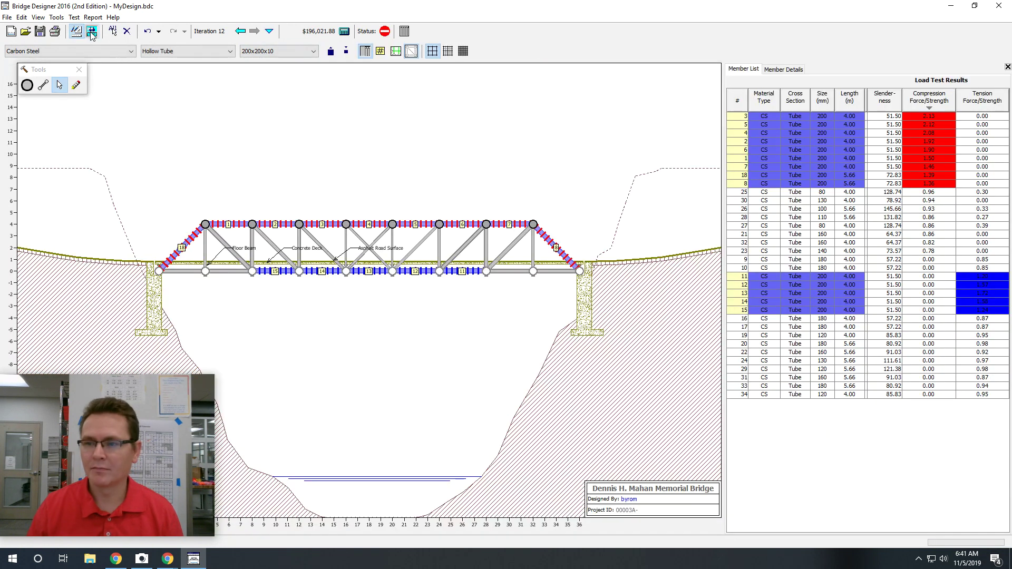
Step: Increase the selected members to 220x220x11, load-test the bridge, and return to the drawing board
left_click(330, 51)
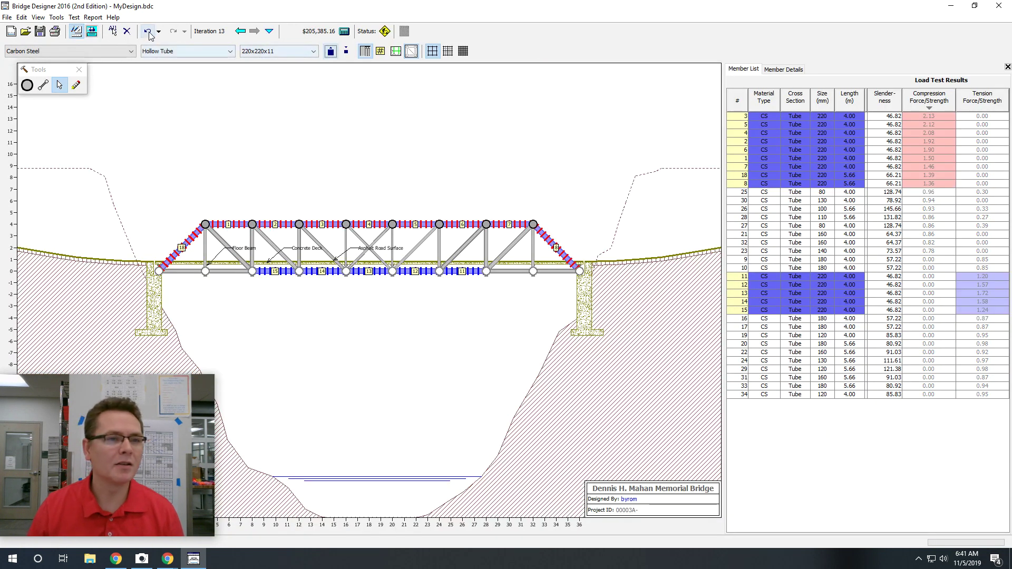
left_click(91, 31)
left_click(76, 31)
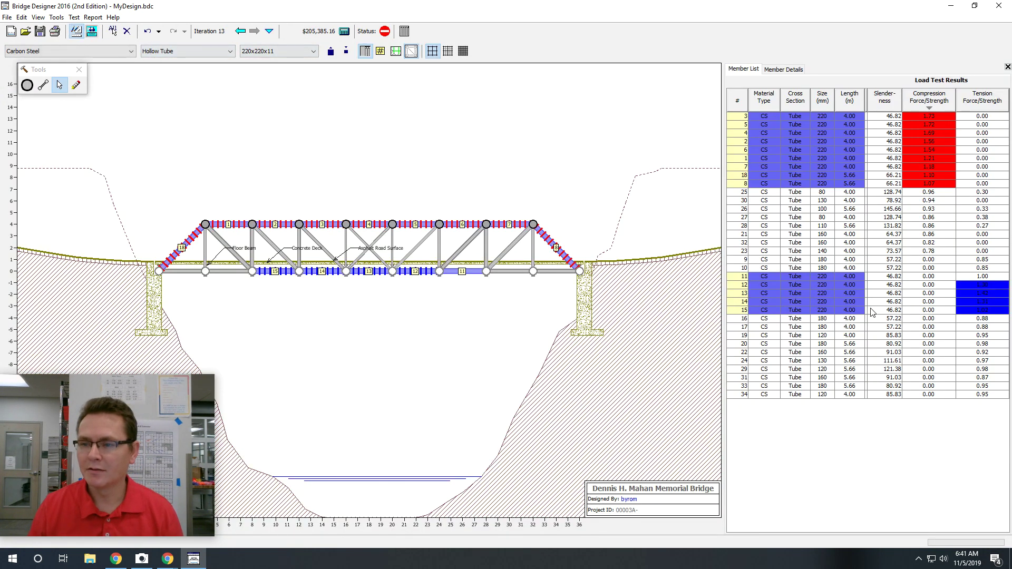
Step: Exclude member 11 from the selection, increase the remaining members to 240x240x12, and run the load test
left_click(855, 277, "ctrl")
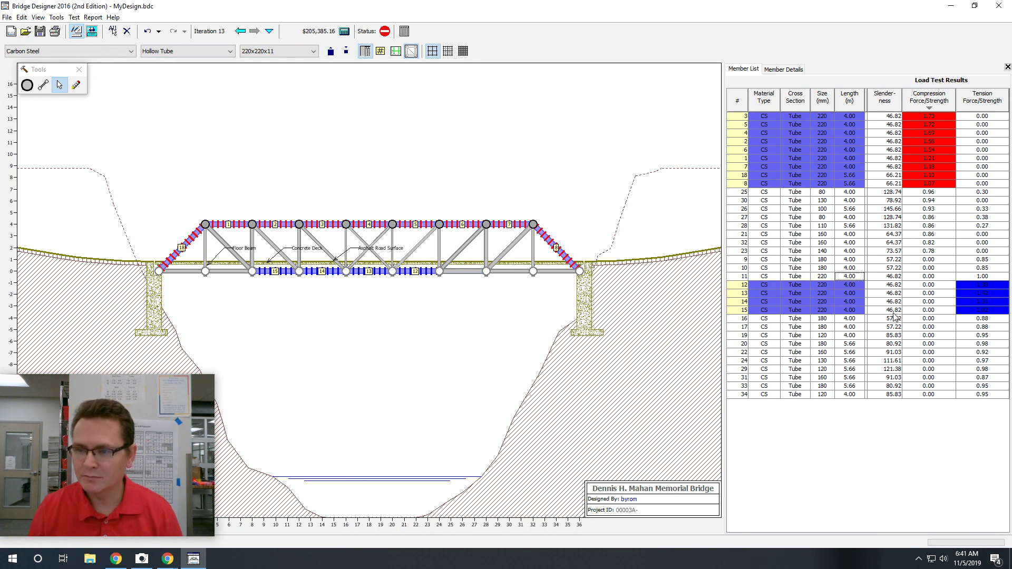
left_click(330, 51)
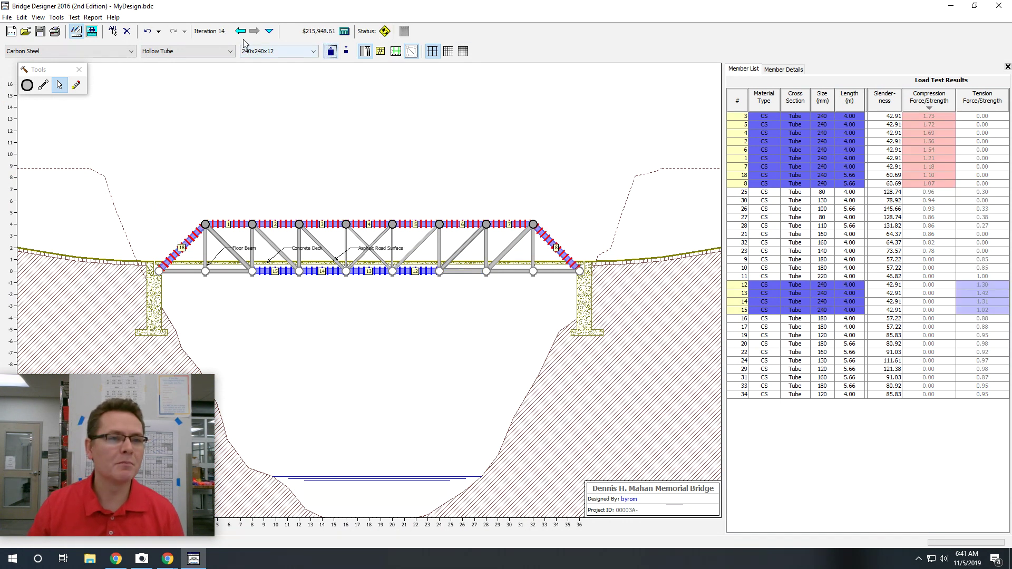
left_click(92, 31)
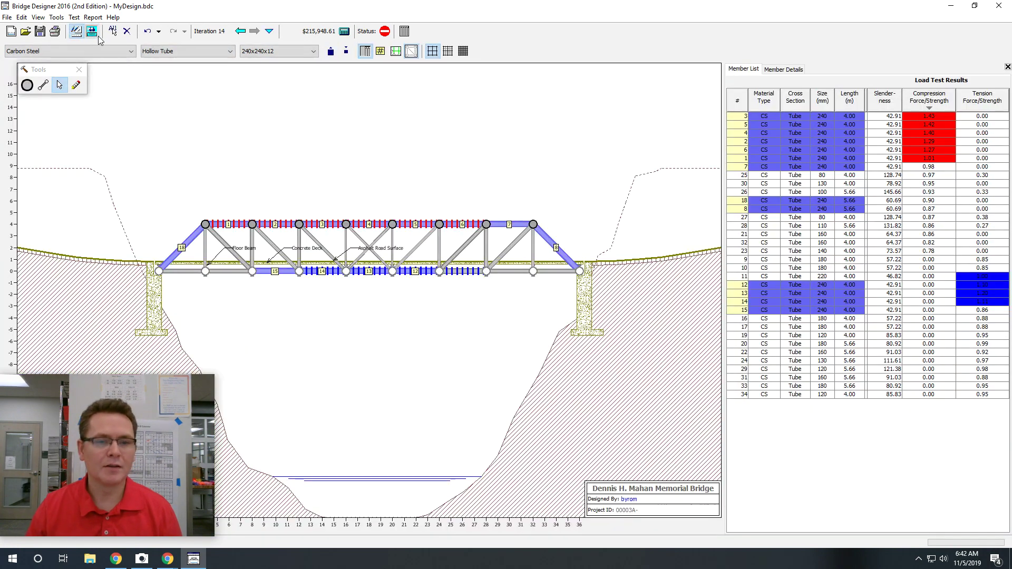
left_click(93, 34)
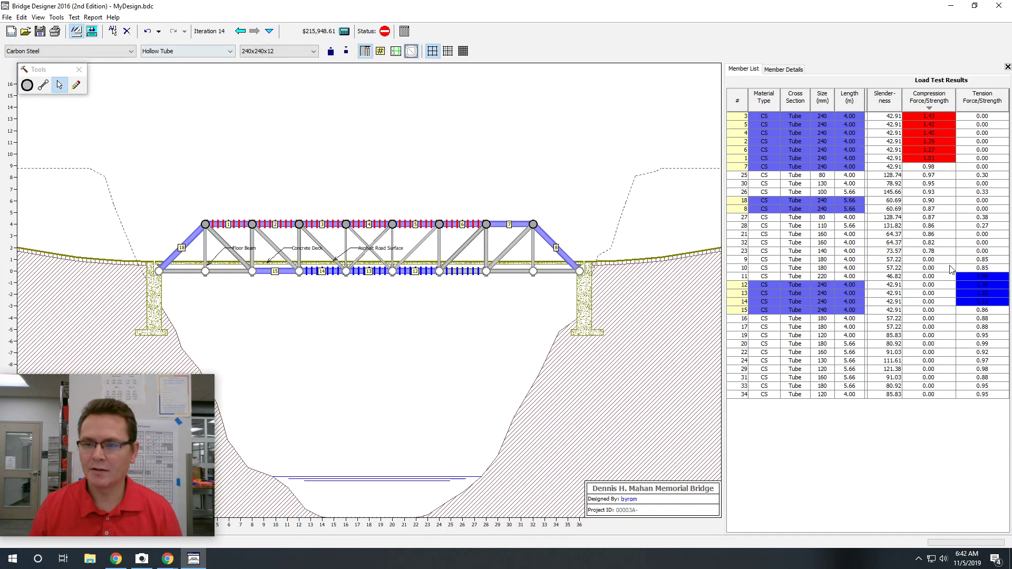
Step: Exclude members 7, 8, 15 and 18, add member 11, increase the selection by one tube size, and repeat the load test
left_click(848, 202, "ctrl")
left_click(848, 210, "ctrl")
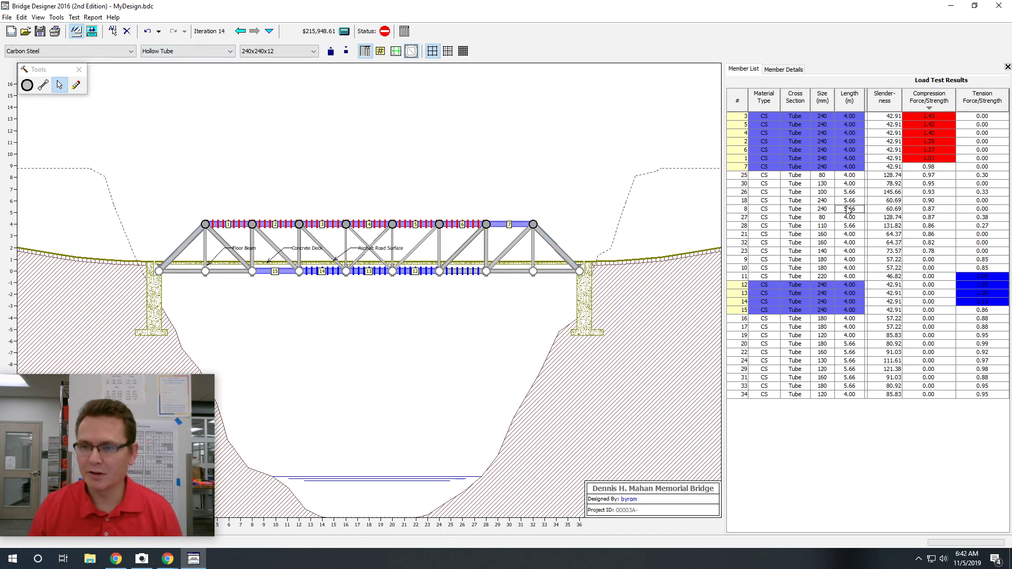
left_click(850, 167, "ctrl")
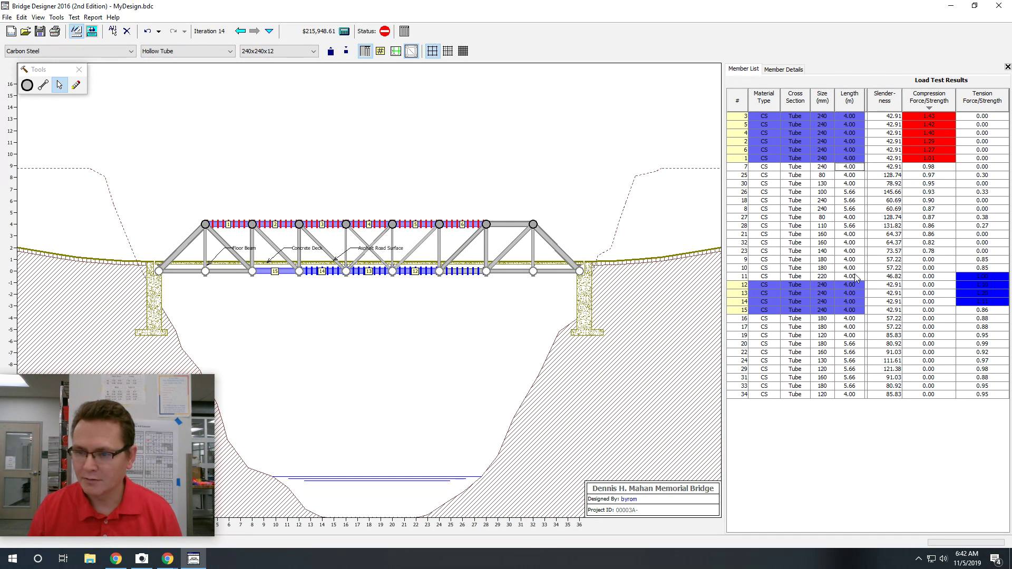
left_click(858, 311, "ctrl")
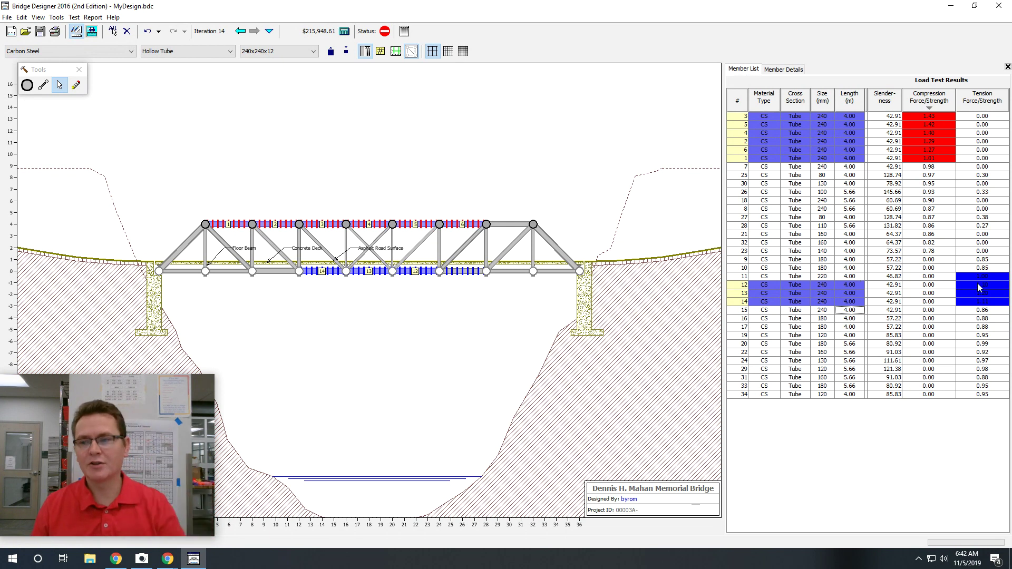
left_click(839, 279, "ctrl")
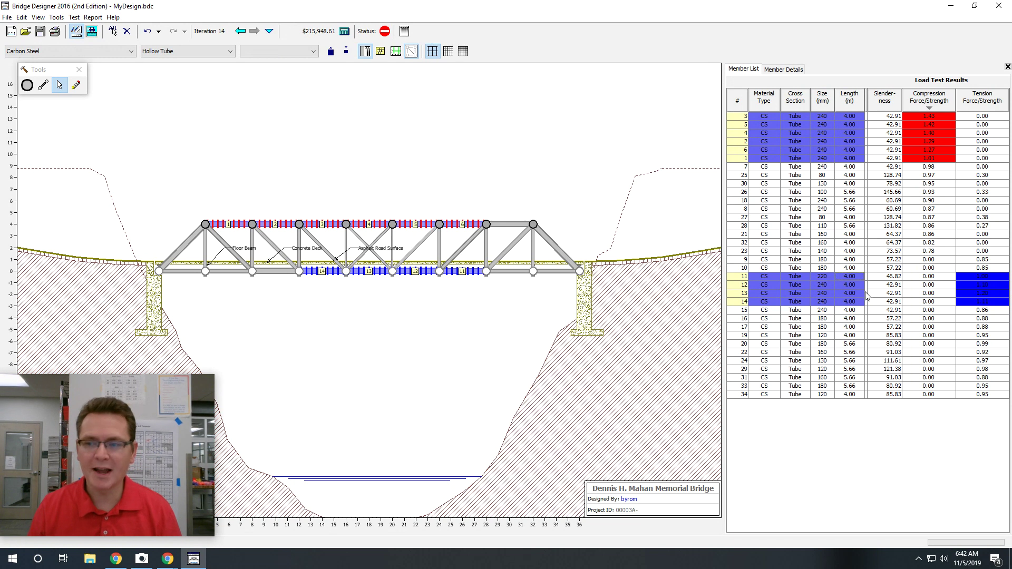
left_click(331, 51)
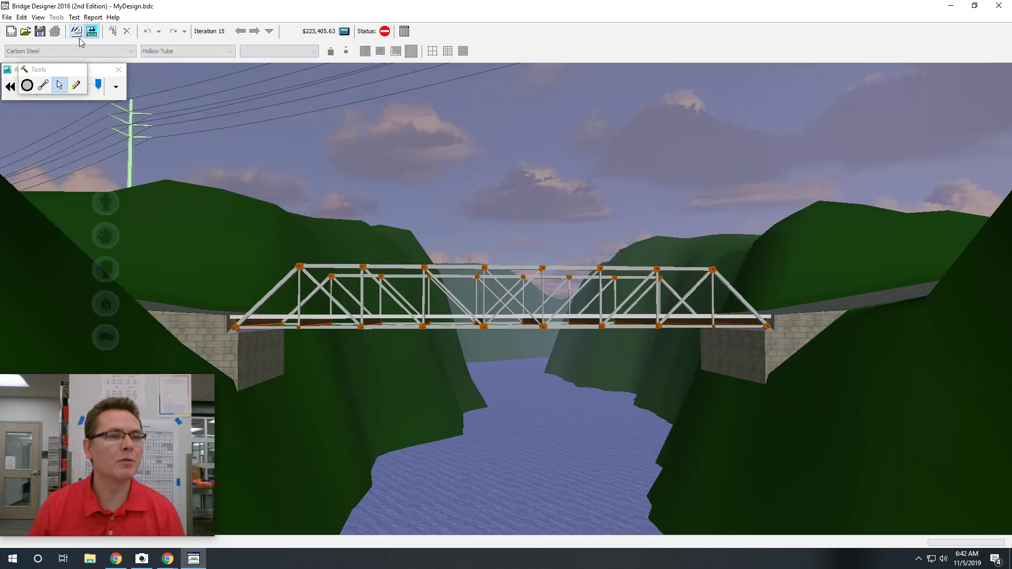
left_click(92, 32)
left_click(76, 32)
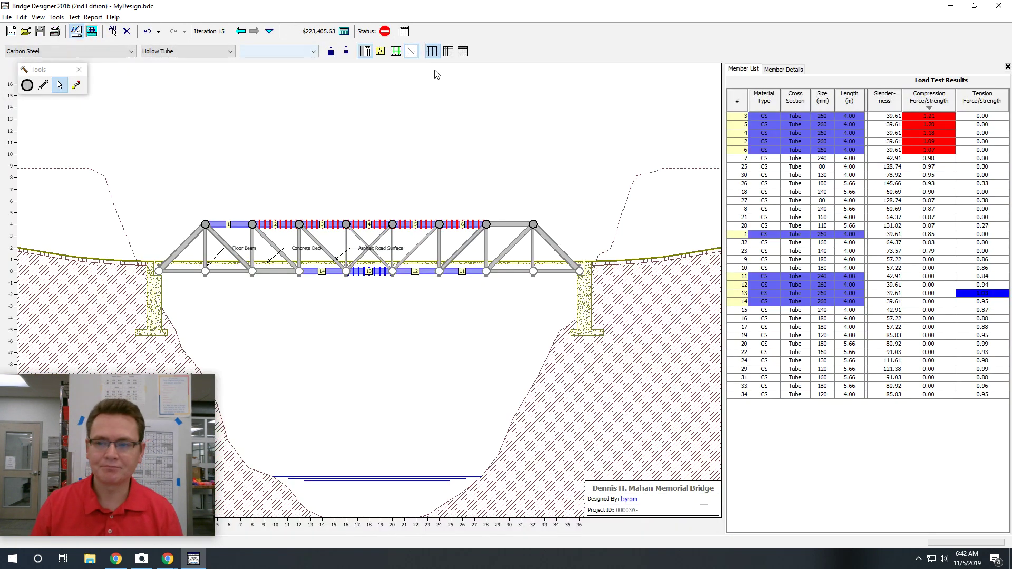
Step: Exclude members 1, 11, 12 and 14 from the selection, increase members 2–6 and 13 to 280x280x14, and start the load test
left_click(850, 237, "ctrl")
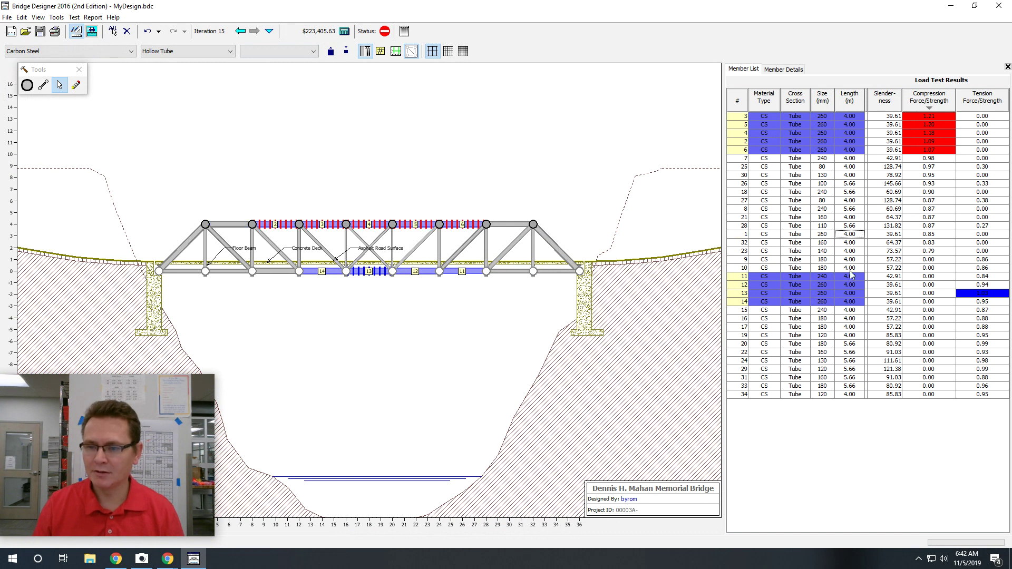
left_click(853, 277, "ctrl")
left_click(853, 285, "ctrl")
left_click(854, 301, "ctrl")
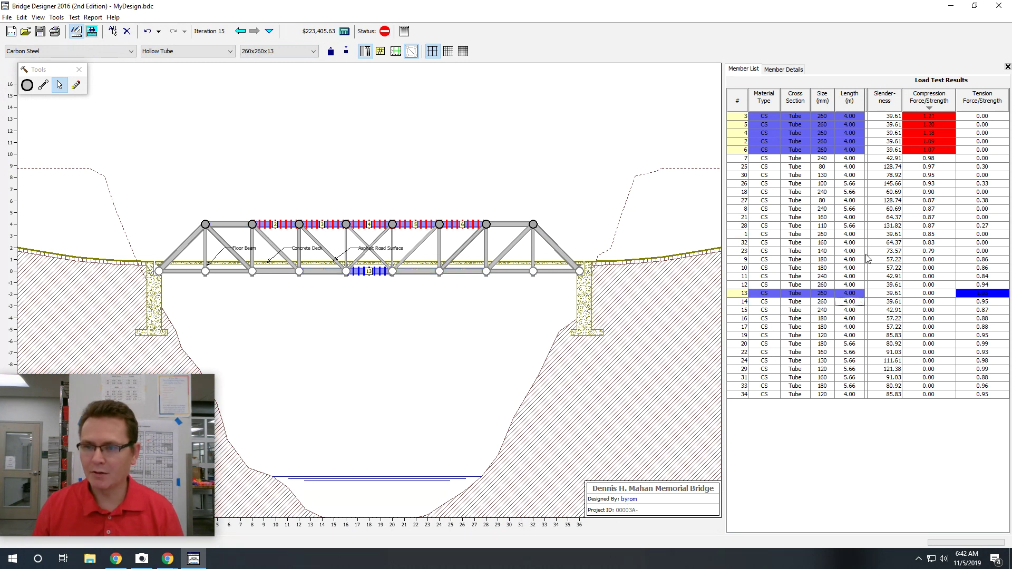
left_click(331, 51)
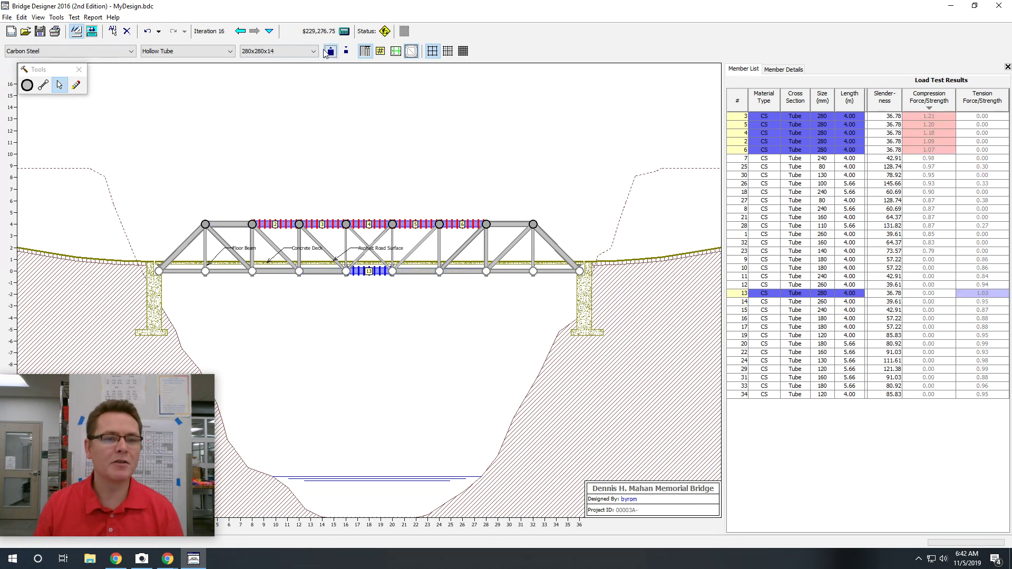
left_click(91, 30)
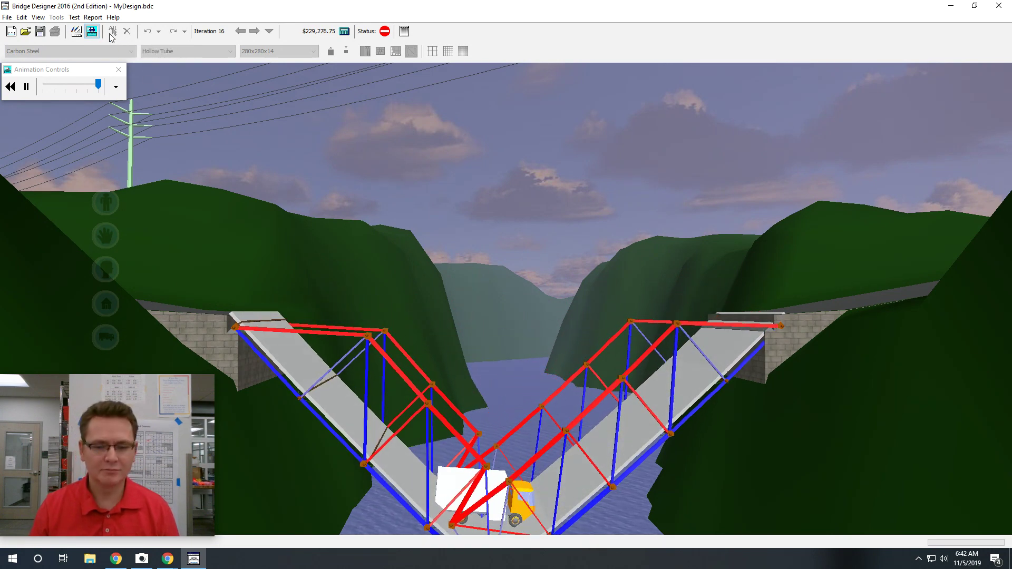
Step: Replay the load test animation, move the camera around the bridge, and restore the home view
left_click(91, 33)
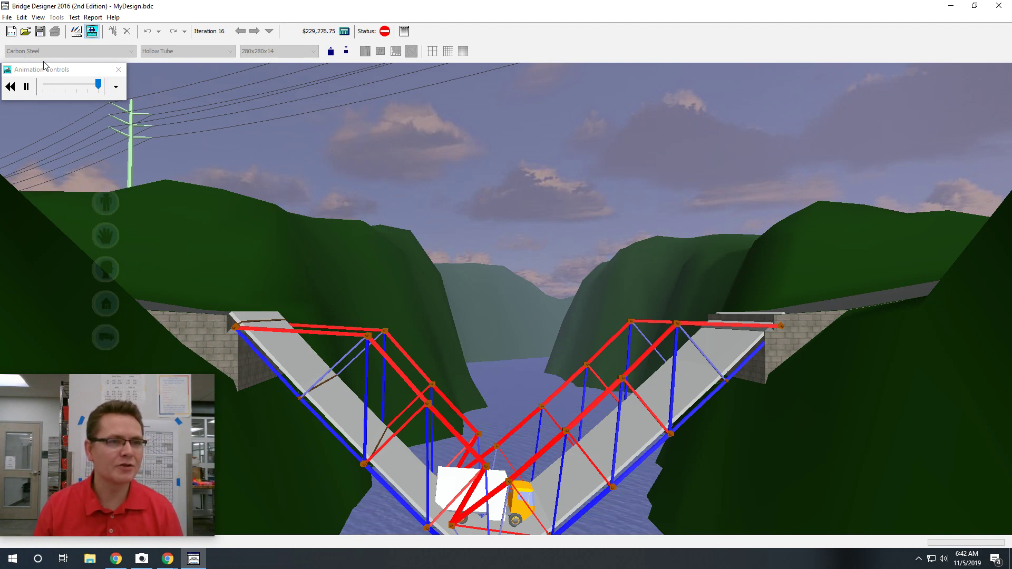
left_click(10, 87)
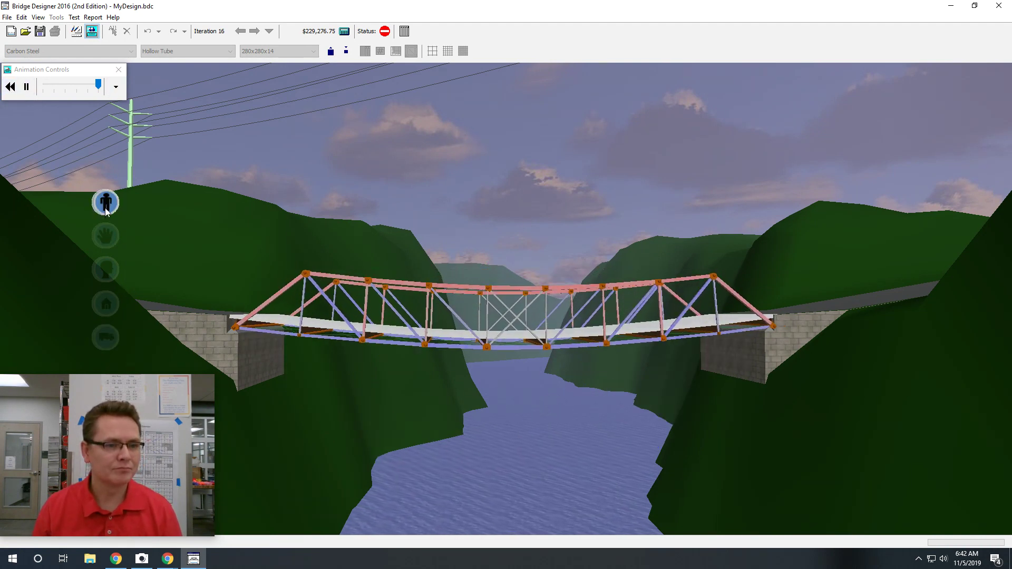
left_click_drag(106, 338, 205, 350)
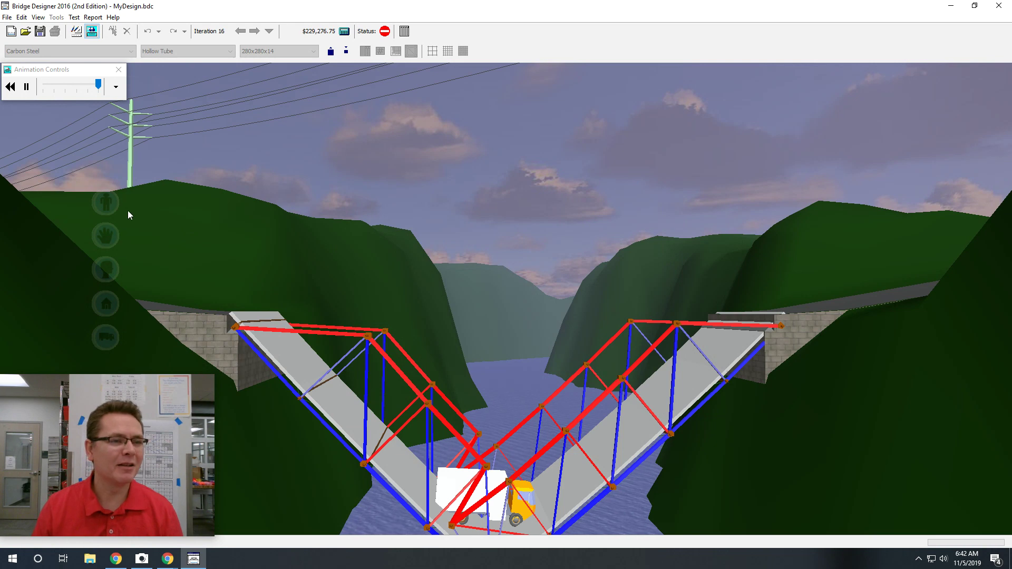
left_click(21, 88)
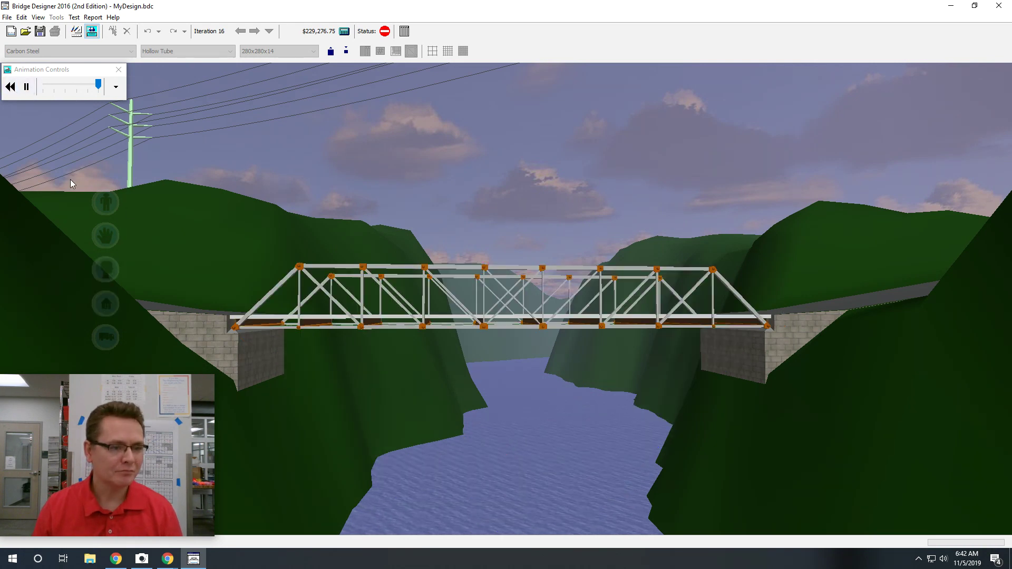
left_click_drag(106, 235, 93, 146)
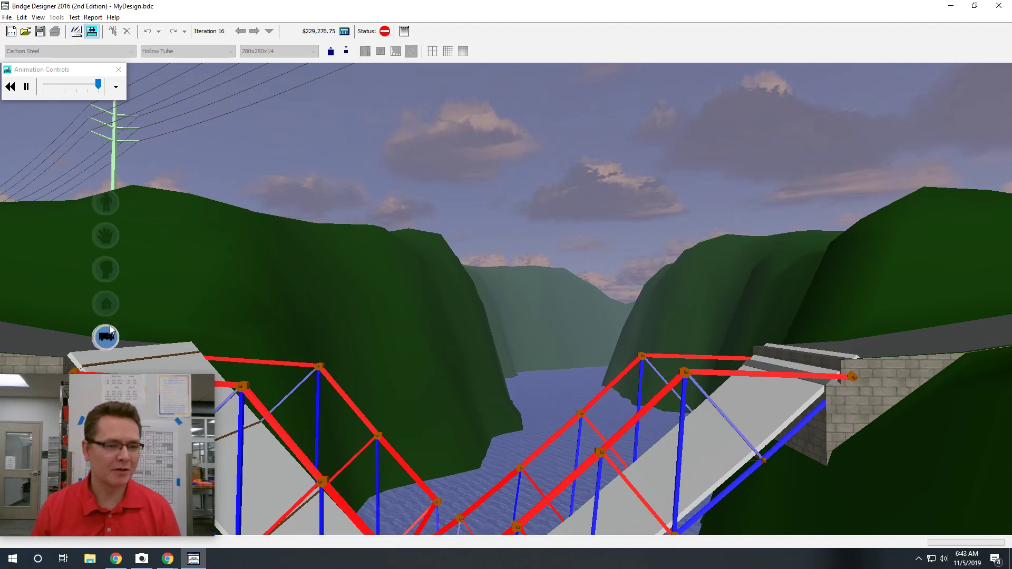
left_click(106, 304)
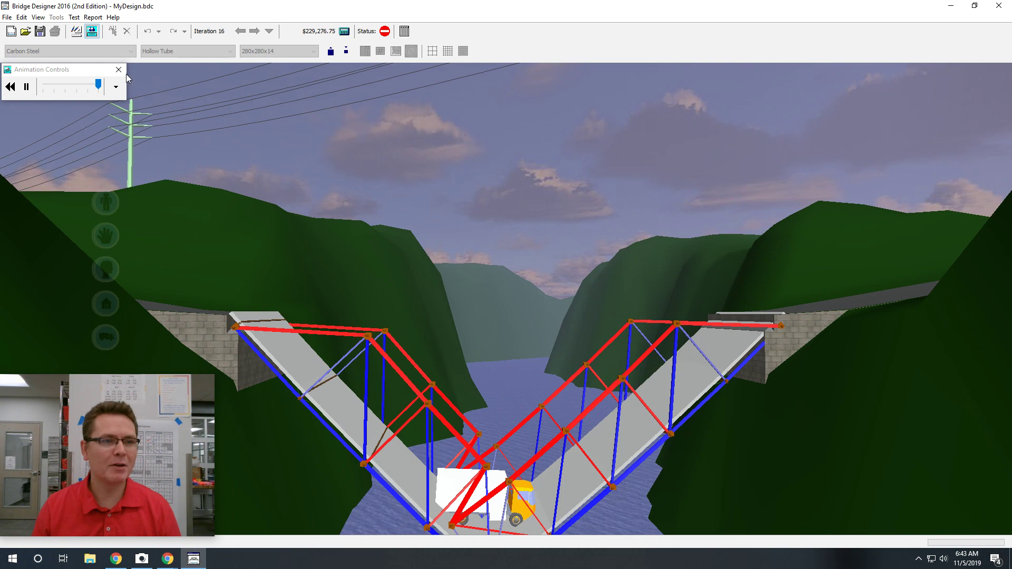
Step: Switch the load test animation to old-style graphics, run it, and return to the drawing board
left_click(77, 32)
left_click(74, 16)
left_click(107, 81)
left_click(91, 31)
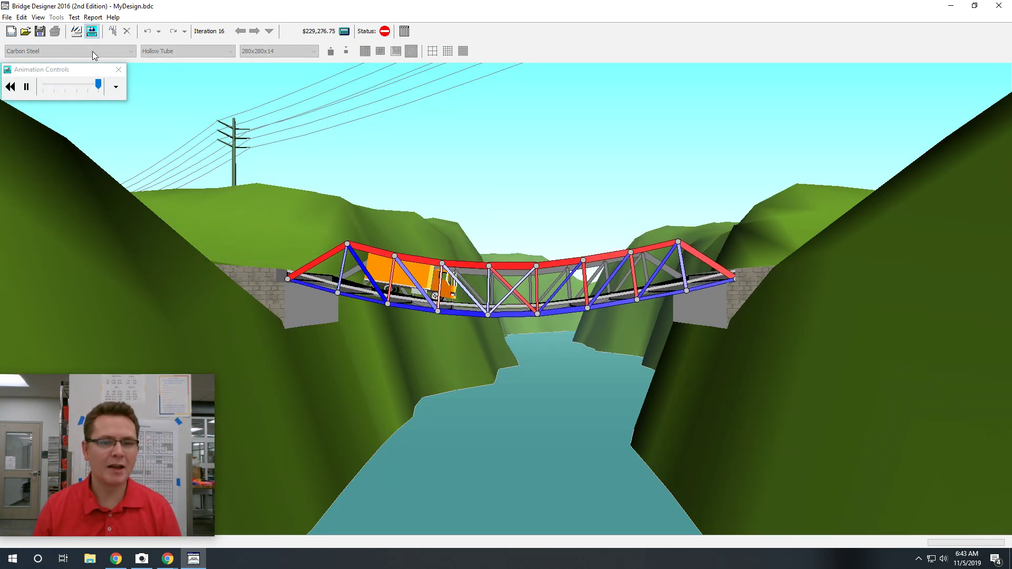
left_click(77, 32)
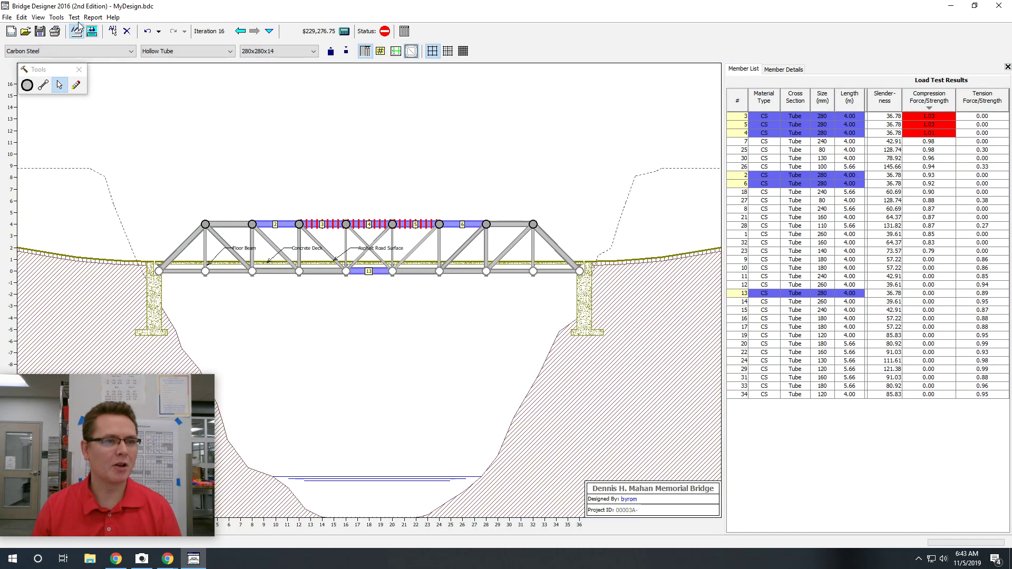
Step: Turn off the old-style graphics, rerun the load test animation, and return to the drawing board
left_click(73, 17)
left_click(74, 17)
left_click(74, 17)
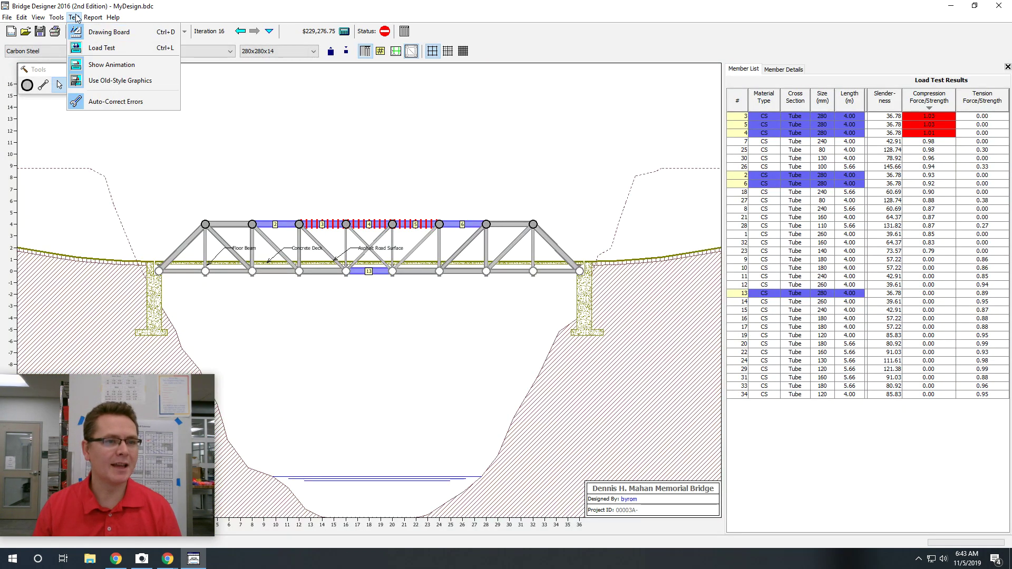
left_click(96, 79)
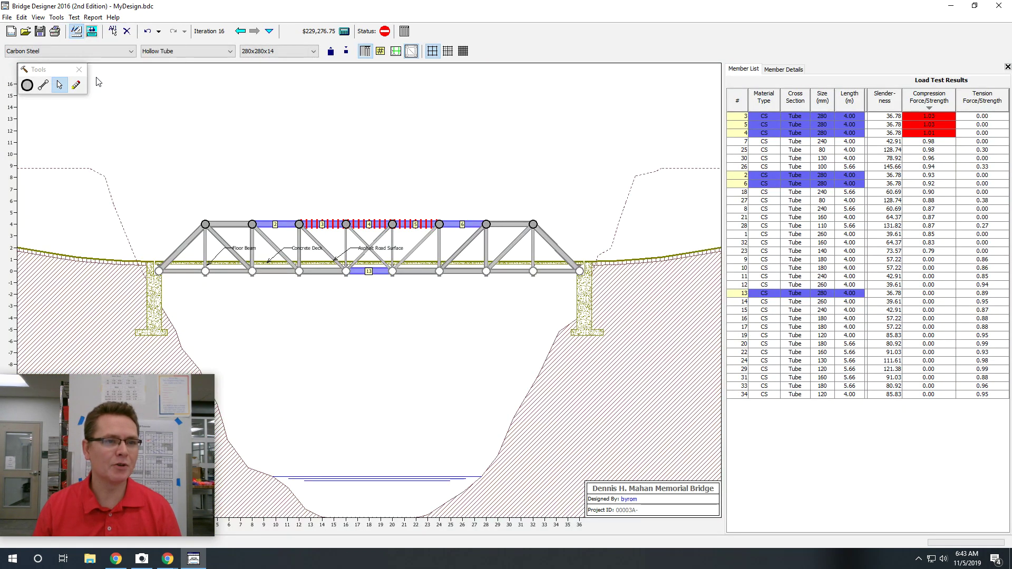
left_click(91, 32)
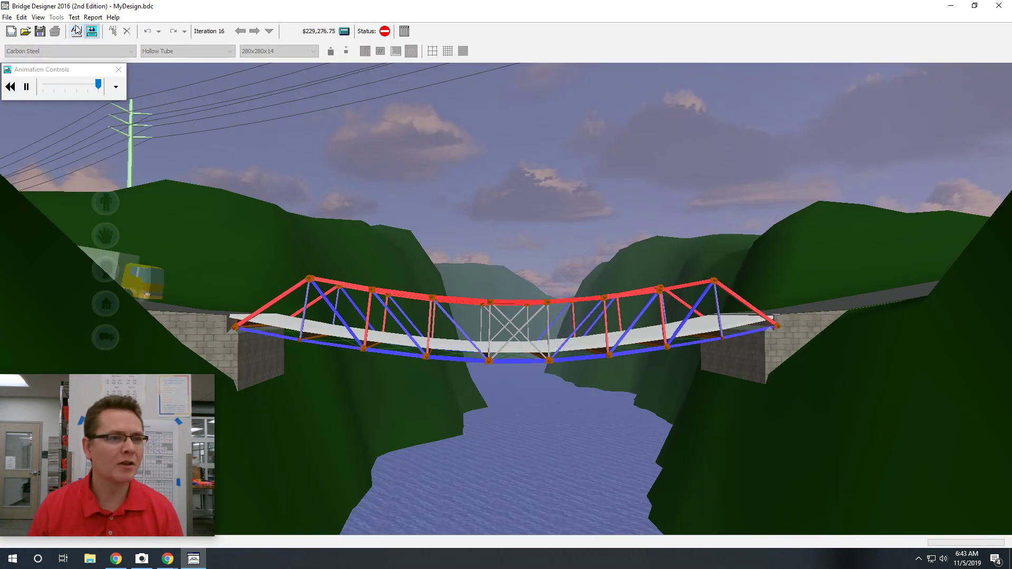
left_click(77, 32)
Step: Select only members 3, 4 and 5, increase them to 300x300x15, load-test the bridge, and return to the drawing board
left_click(463, 297)
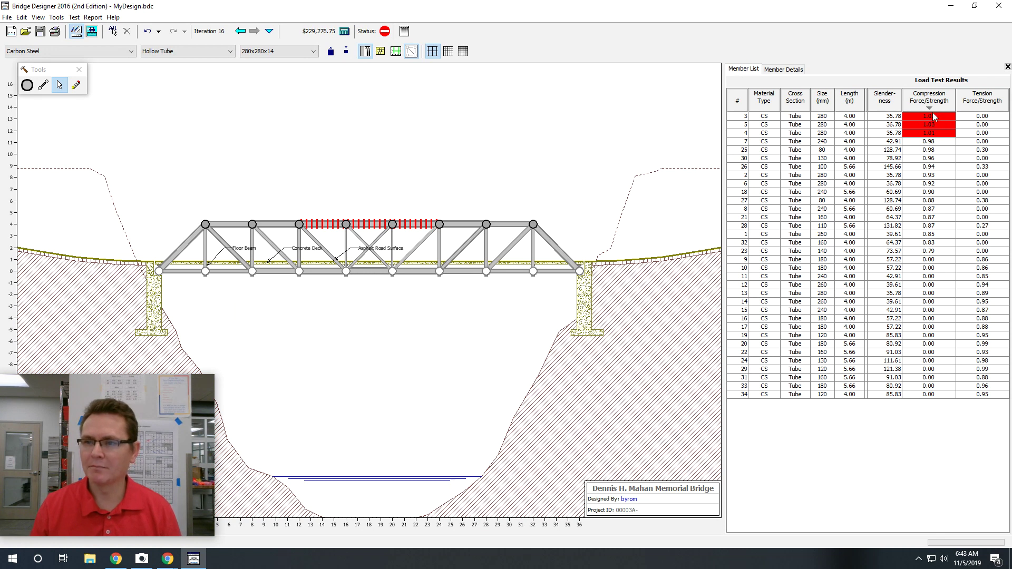
left_click_drag(933, 117, 938, 138)
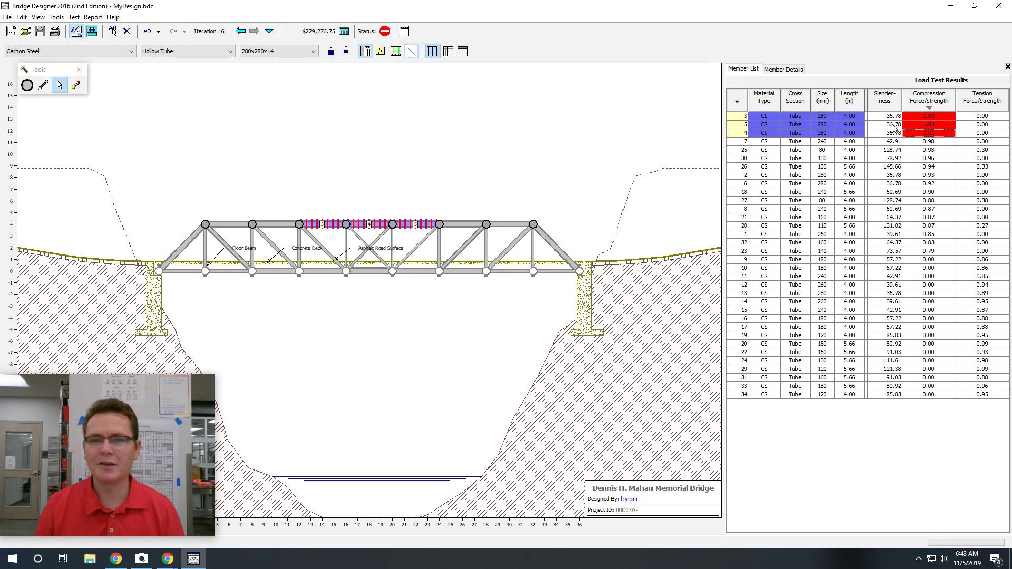
left_click(332, 52)
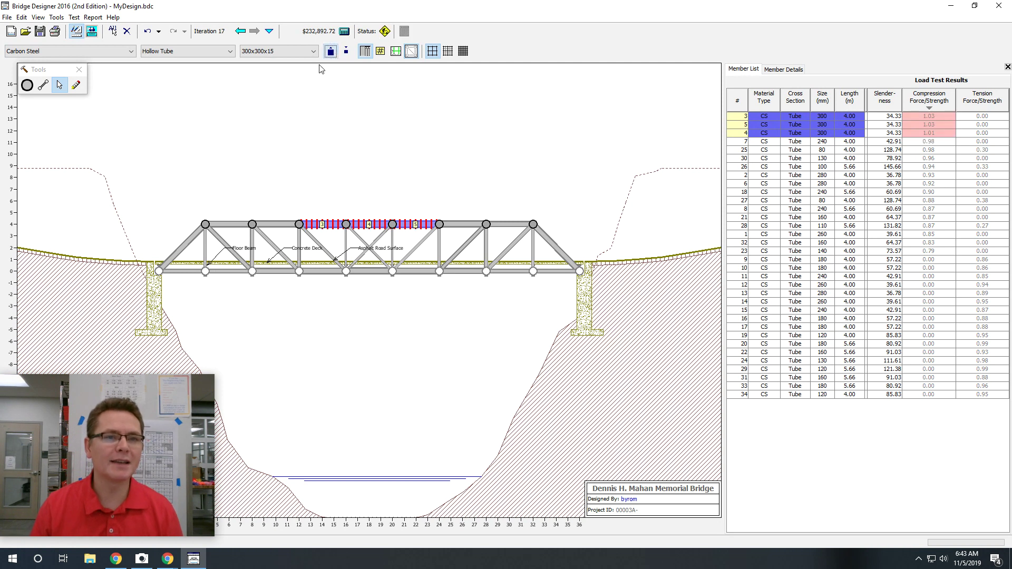
left_click(91, 32)
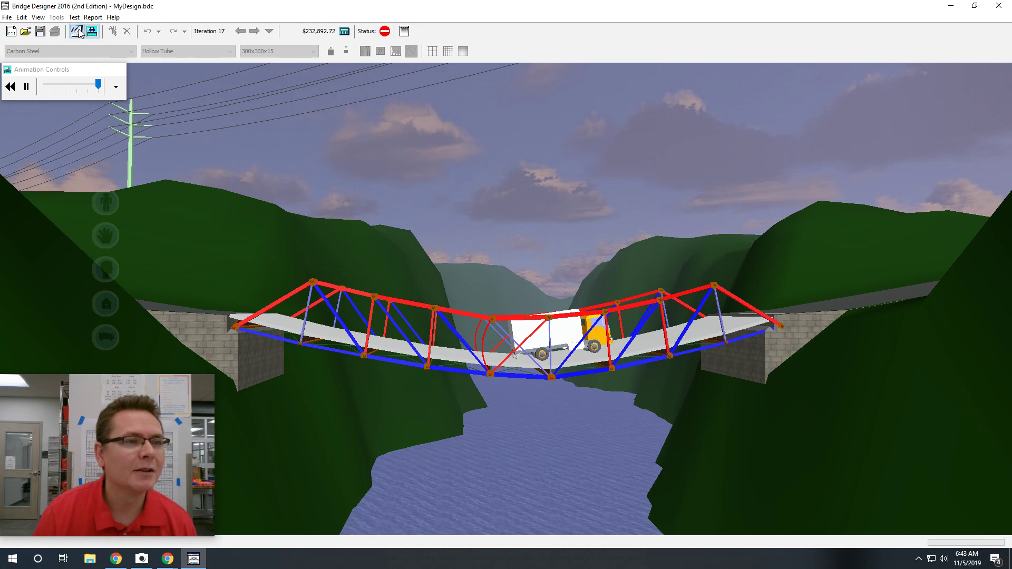
left_click(76, 31)
Step: Increase the vertical member 25 at 16 m to a 90x90x4 tube and run the load test
left_click(346, 255)
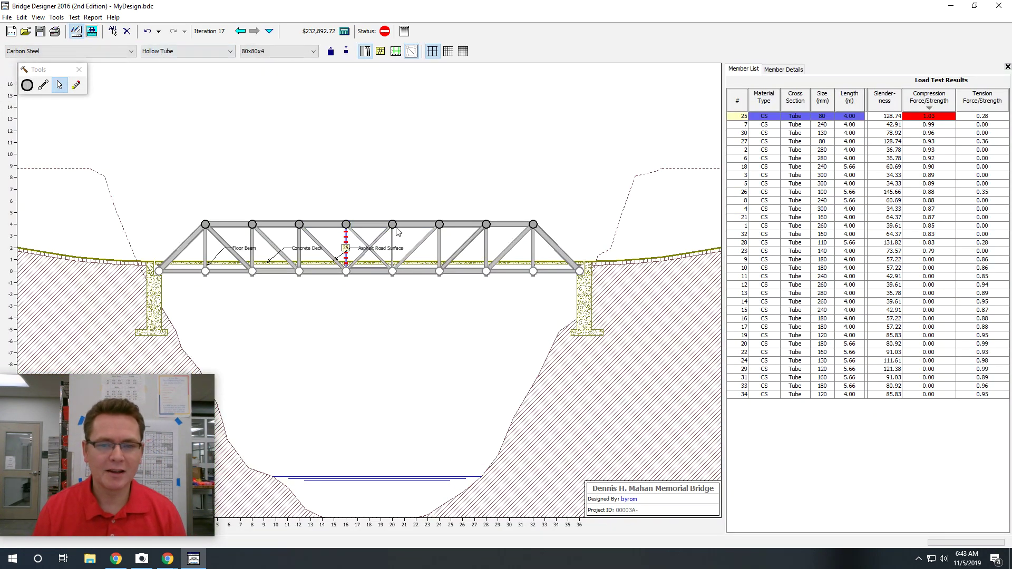
left_click(331, 53)
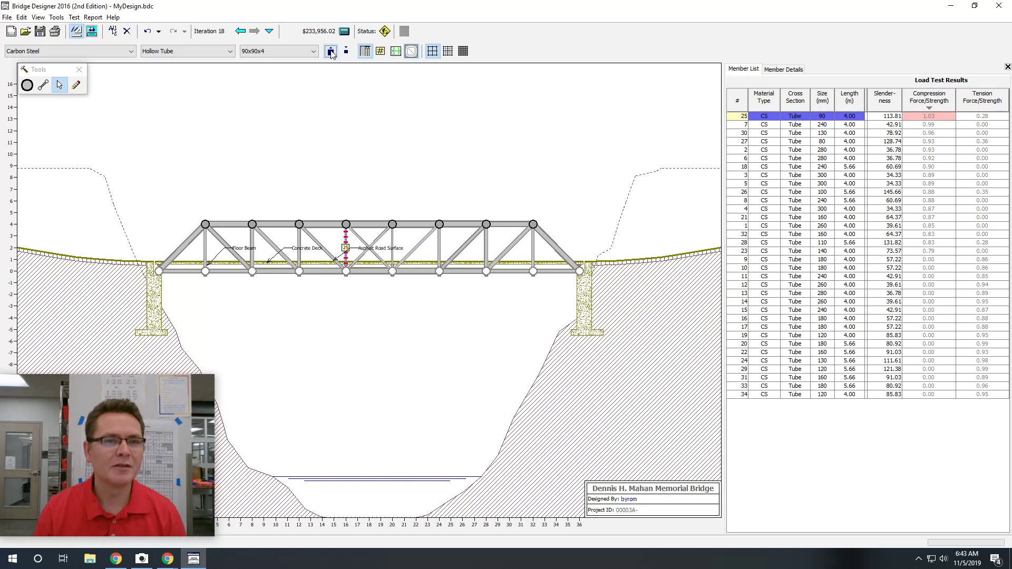
left_click(92, 31)
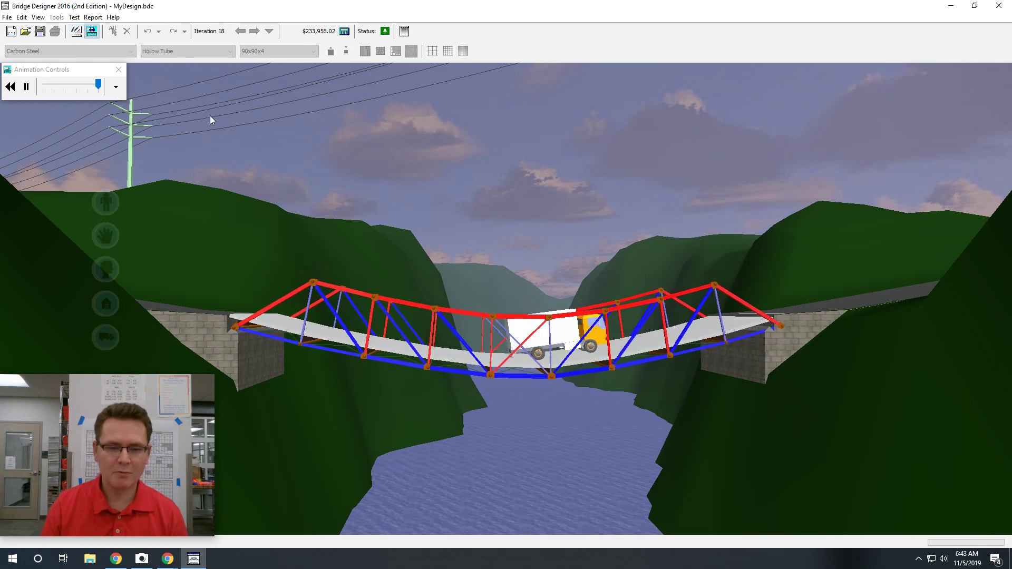
Step: Move the animation camera close to the bridge's midspan, return to the drawing board, and clear the member selection
left_click_drag(103, 238, 41, 150)
left_click_drag(106, 235, 108, 227)
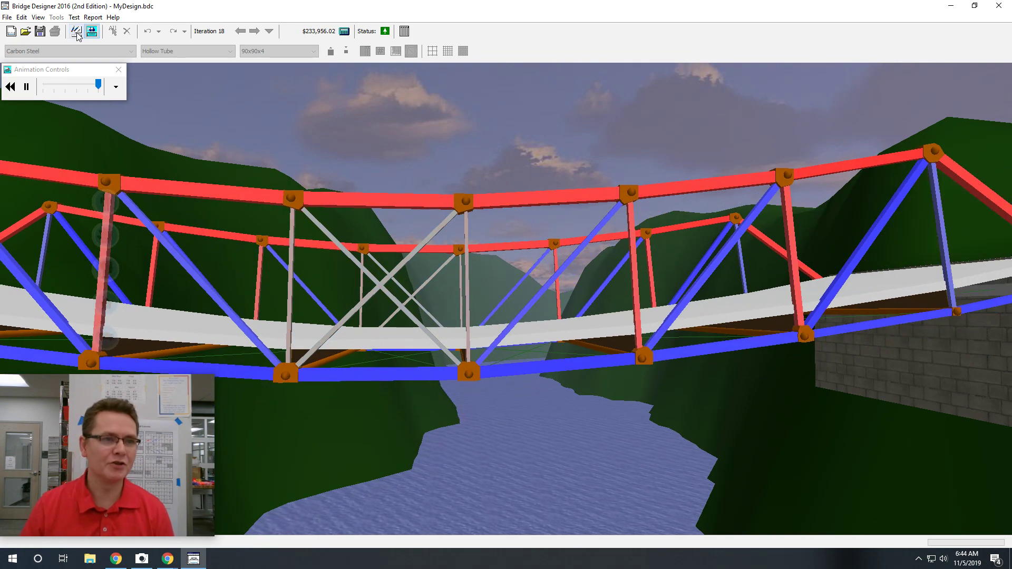
left_click(77, 33)
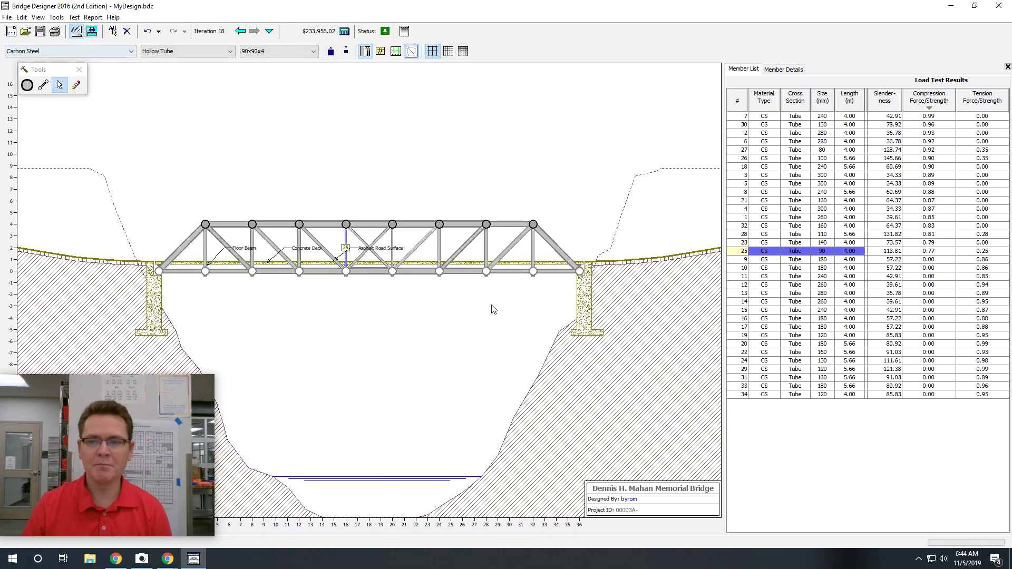
left_click(653, 182)
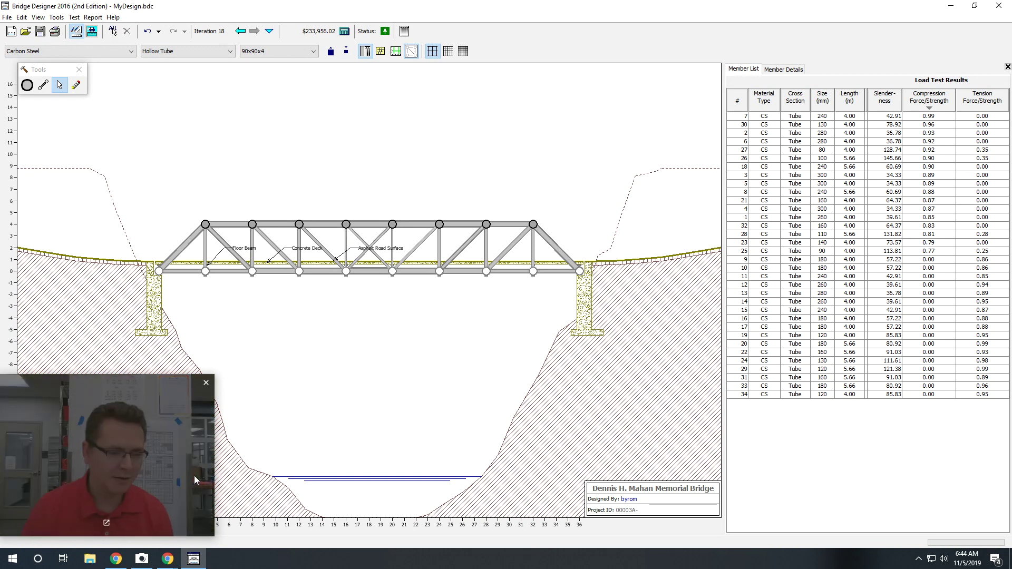
Step: Switch to the Camera app, reposition and enlarge its window to show the Bailey Truss and Warren Arch sheets, and minimize it
left_click(142, 560)
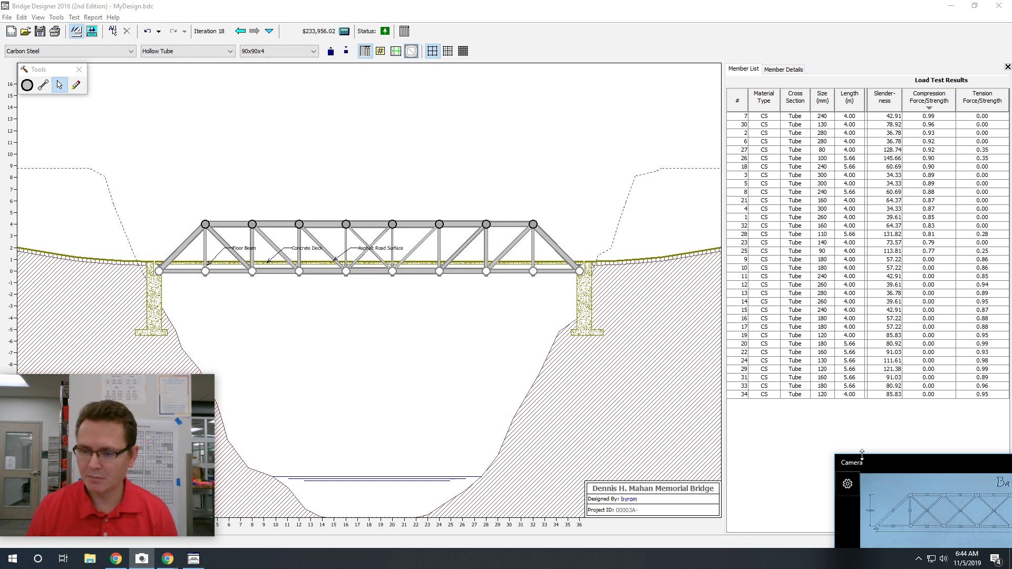
left_click_drag(870, 466, 334, 218)
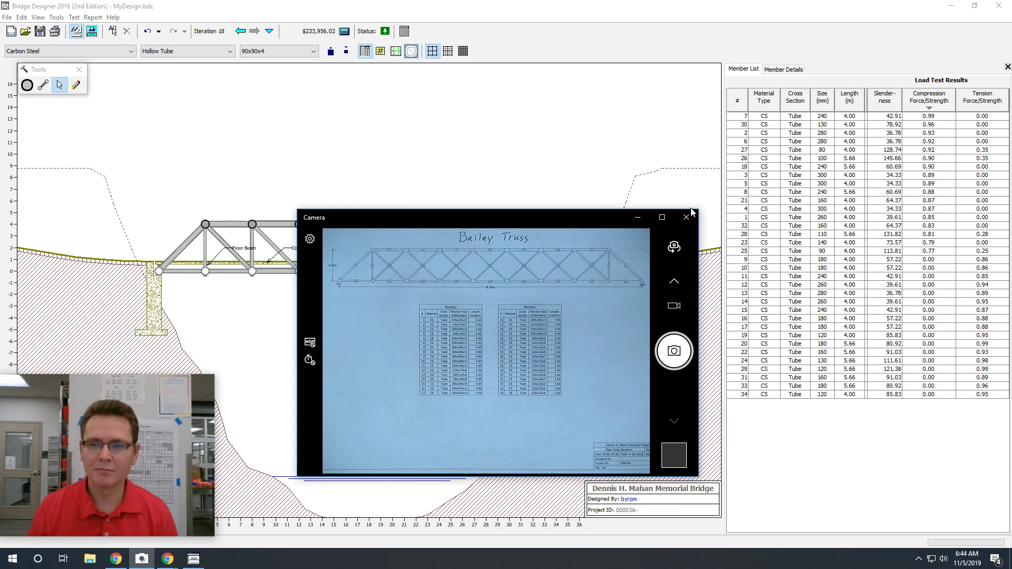
left_click_drag(701, 210, 866, 71)
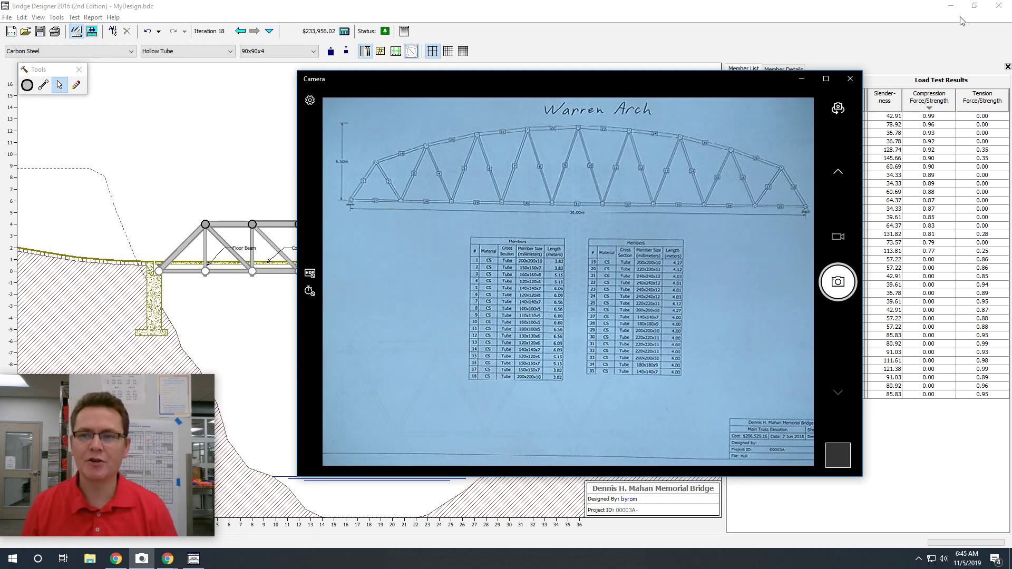
left_click(797, 80)
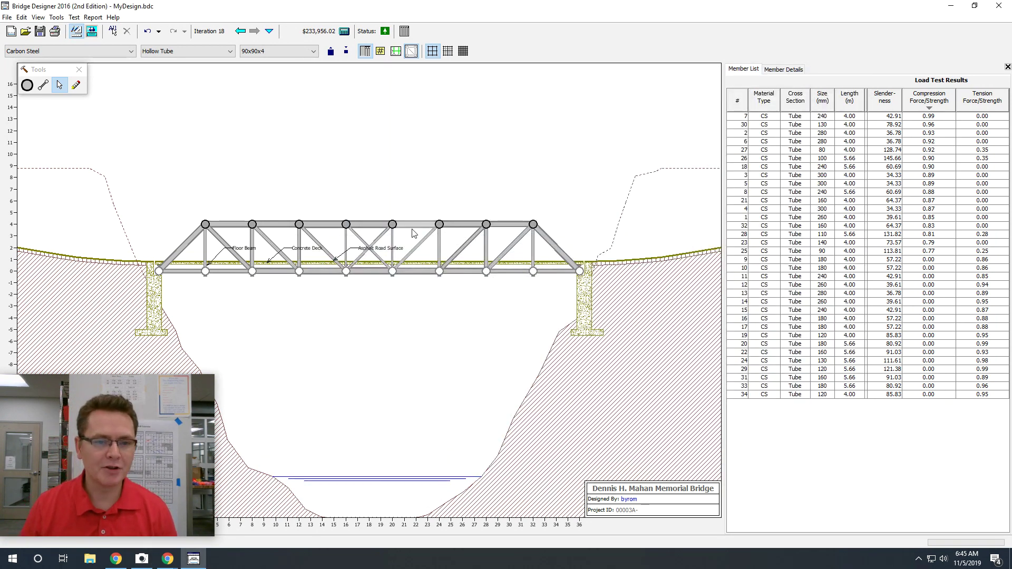
Step: Raise the top-chord joints at 12, 16, 20 and 24 m to a height of 6 m, and those at 8 and 28 m to 5 m
left_click_drag(299, 225, 299, 200)
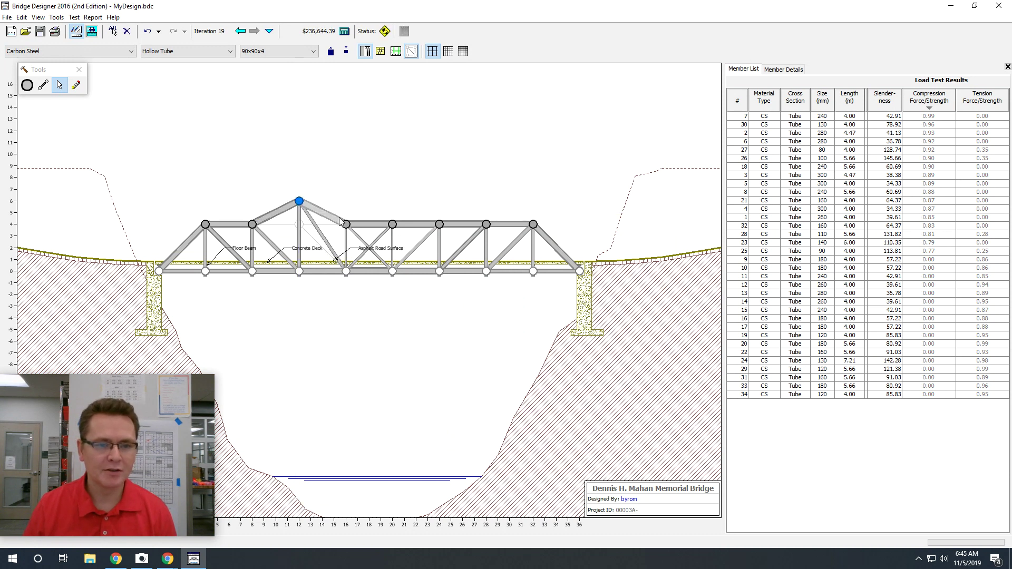
left_click_drag(346, 226, 346, 201)
left_click_drag(393, 226, 393, 201)
left_click_drag(439, 224, 439, 201)
left_click_drag(486, 224, 486, 212)
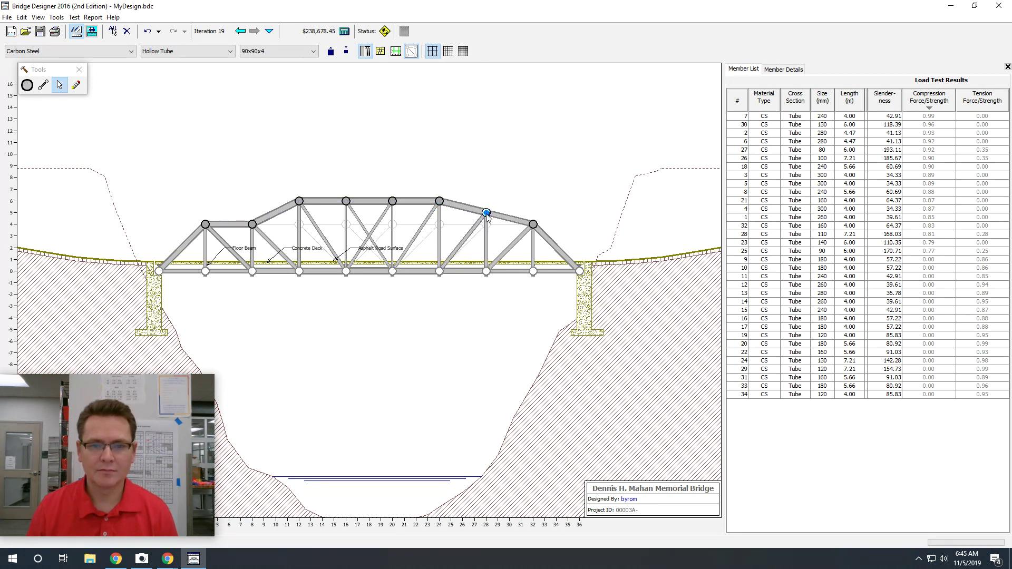
left_click_drag(256, 226, 256, 213)
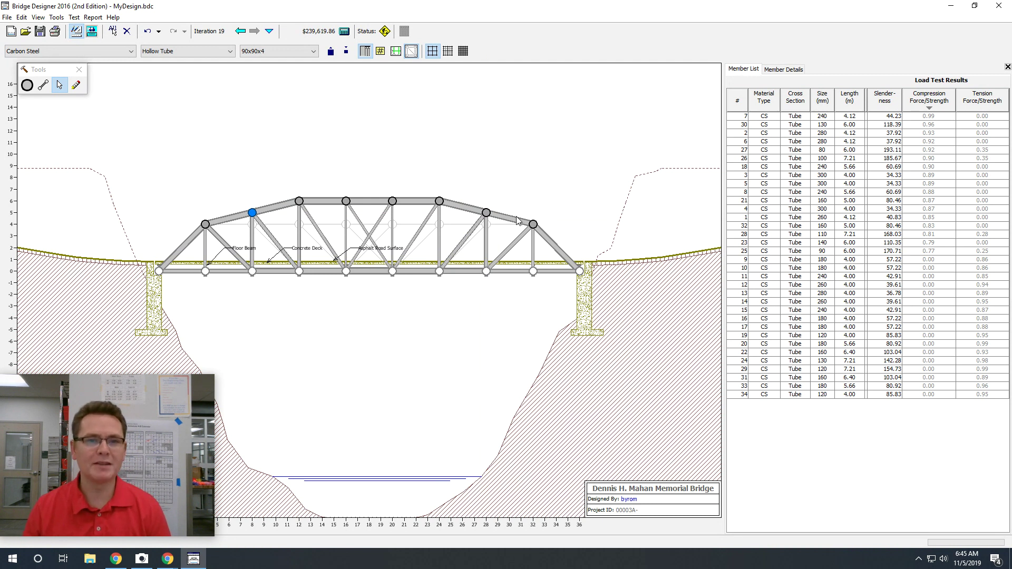
Step: Raise the top-chord joints at 28 m and 8 m to a height of 5.25 m
left_click(486, 213)
key("Up")
left_click(252, 216)
key("Up")
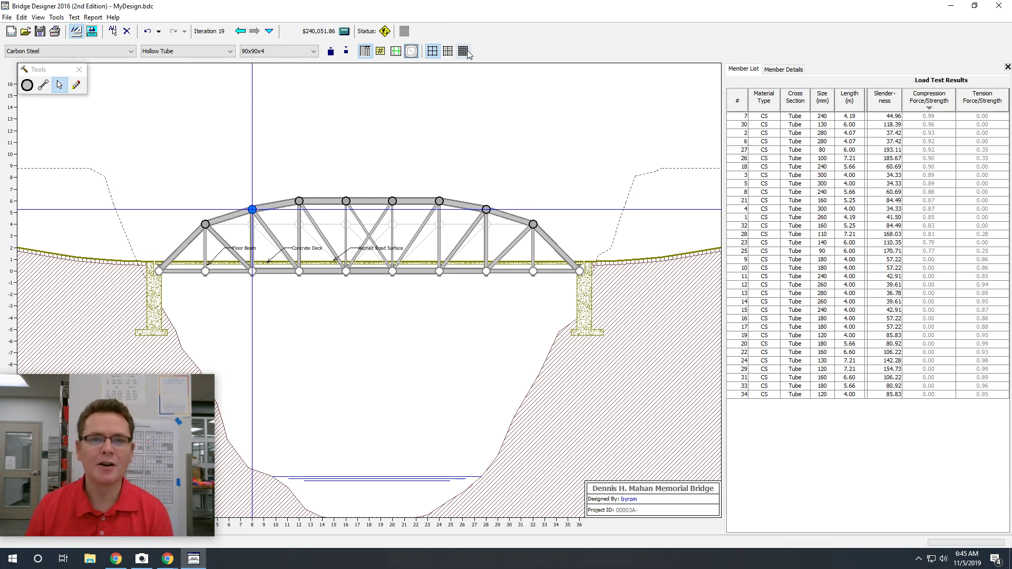
Step: Switch to the finest drawing grid, try lowering the top joint at 28 m to 5 m, and undo that move
left_click(486, 210)
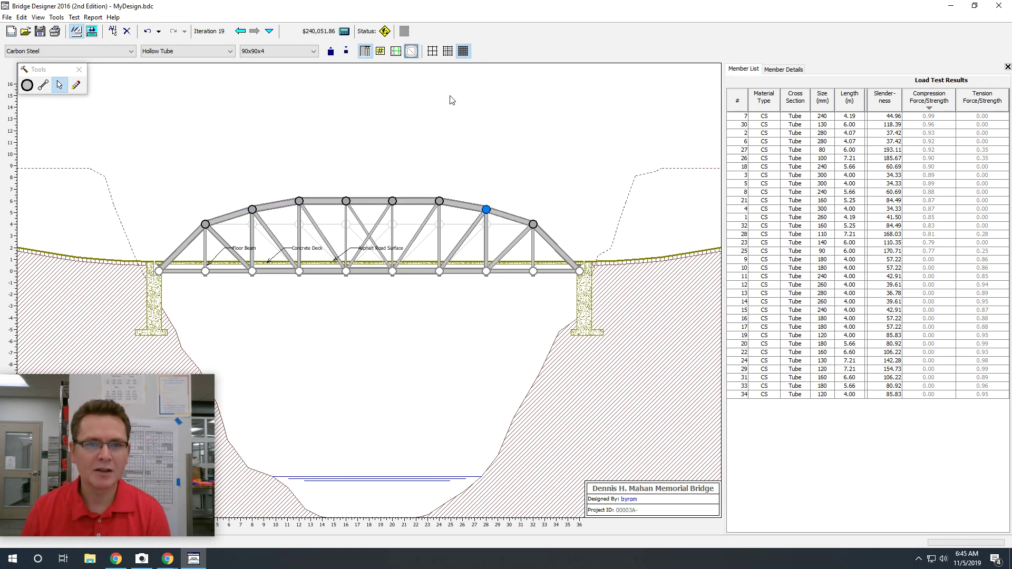
mouse_move(487, 211)
left_mouse_down()
mouse_move(497, 205)
mouse_move(482, 200)
mouse_move(484, 210)
left_mouse_up()
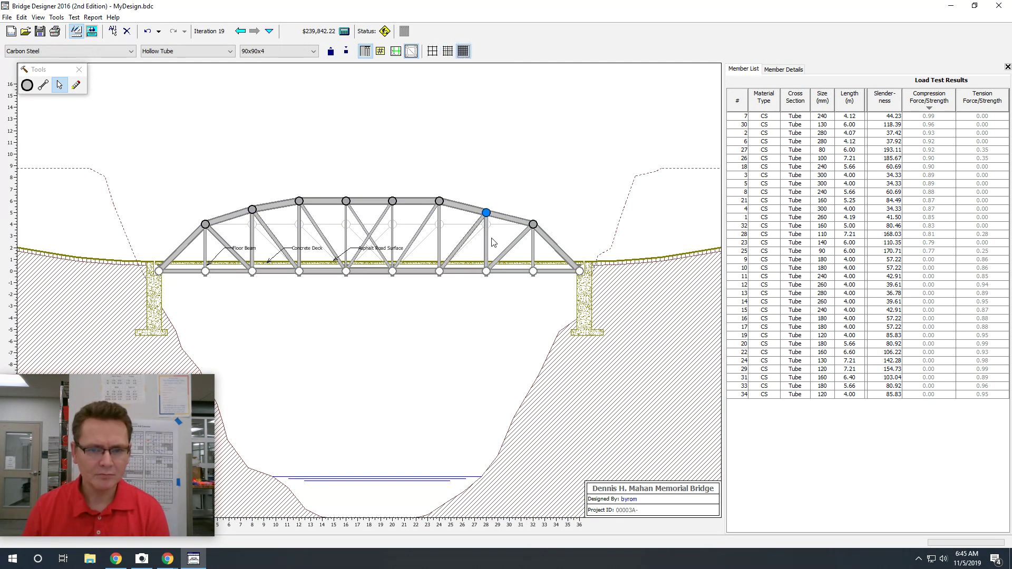
key("ctrl+z")
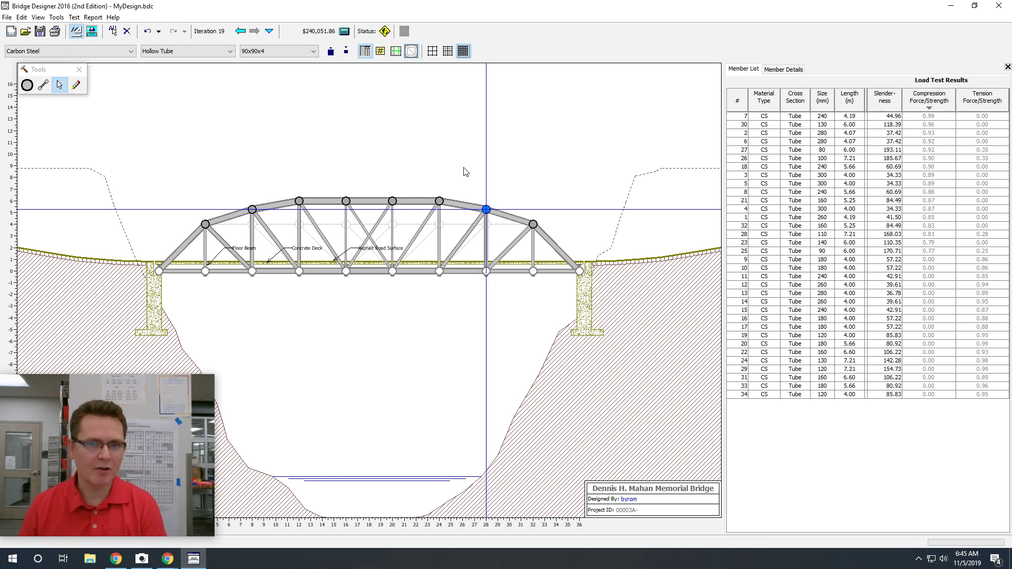
Step: Round the arch by raising the top joints at 16 and 20 m to 6.25 m and lowering those at 4 and 32 m to 3.75 m
left_click_drag(393, 202, 347, 199)
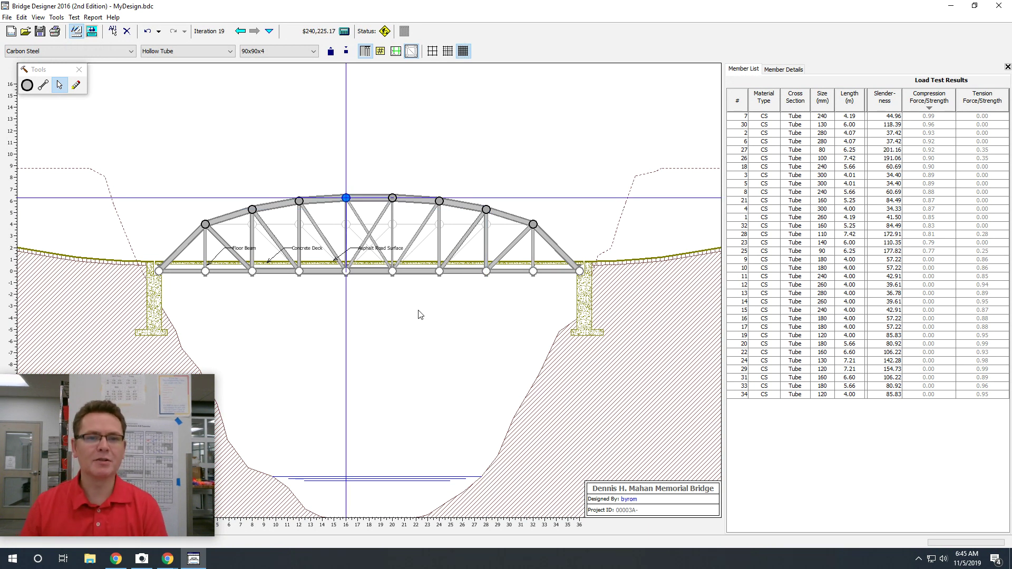
left_click(205, 225)
key("Down")
left_click(534, 224)
key("Down")
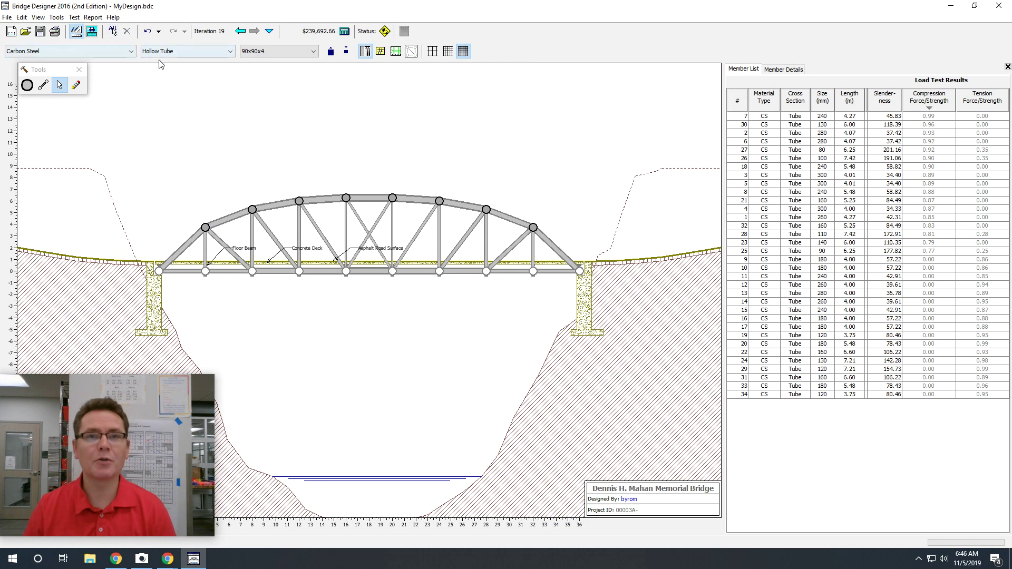
Step: Load-test the arched bridge, return to the drawing board, highlight members 3, 5, 28, 4 and 29 in the results, and clear the selection
left_click(92, 32)
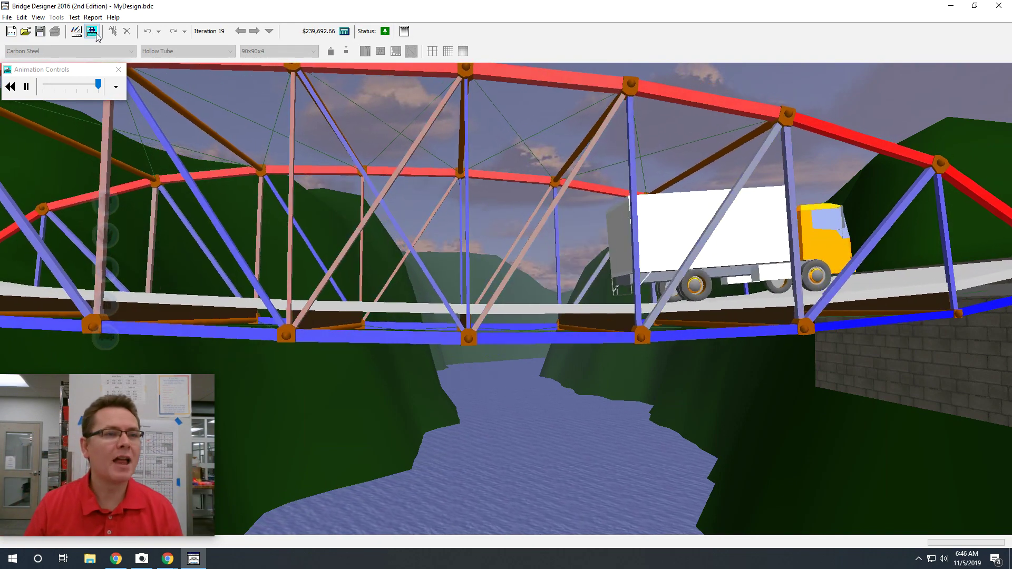
left_click(76, 32)
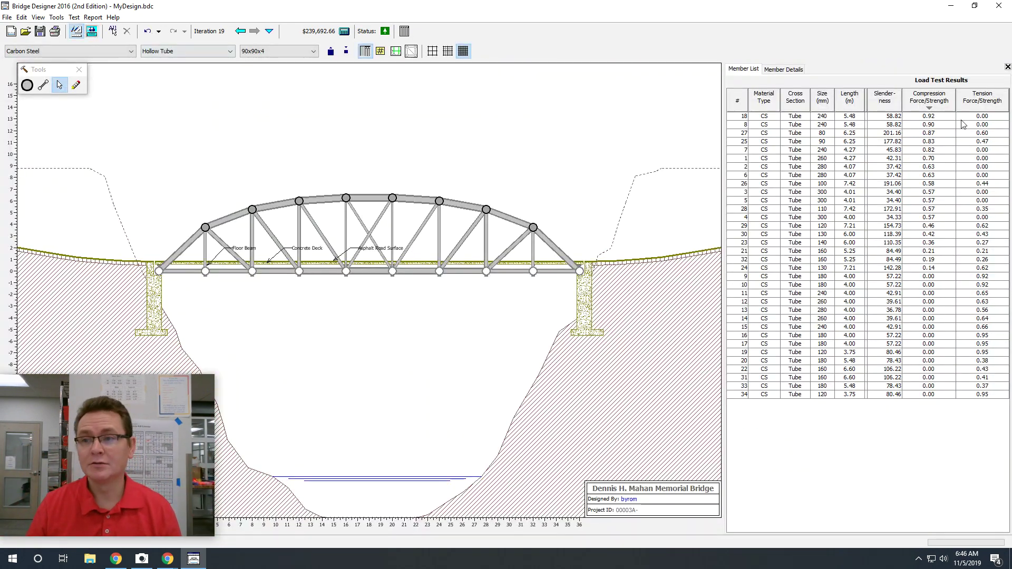
left_click_drag(929, 193, 935, 227)
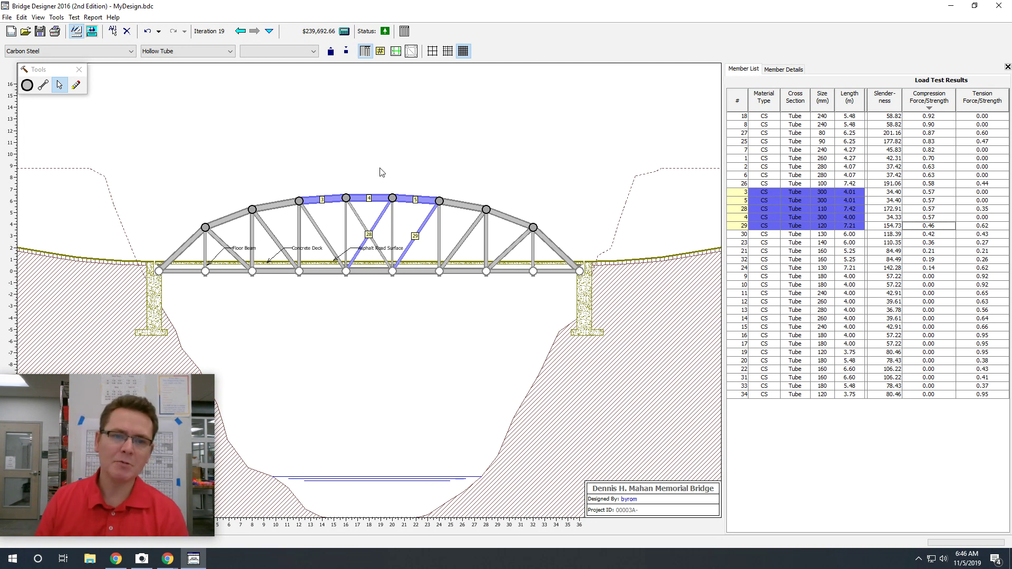
left_click(370, 144)
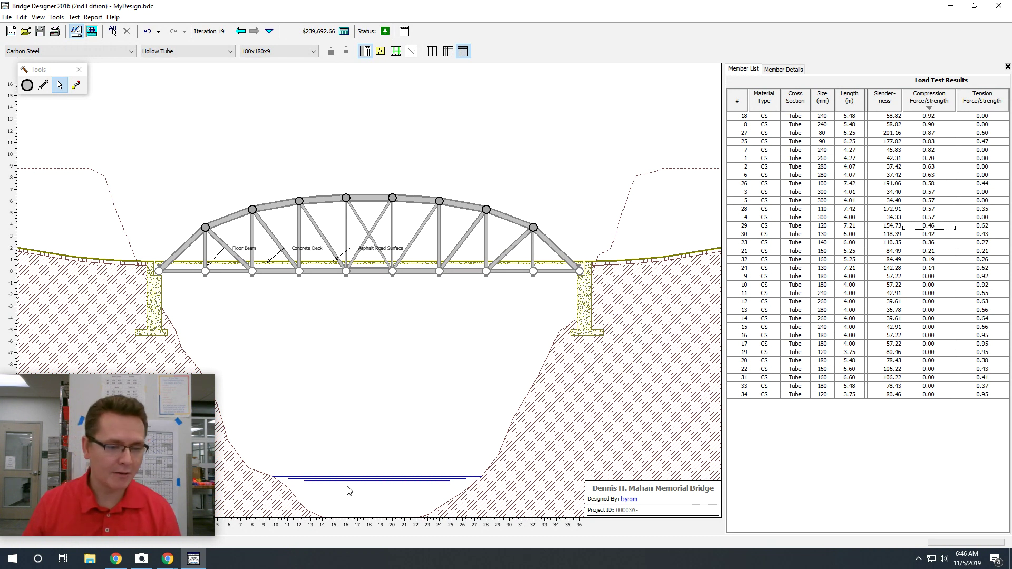
Step: Bring back the Camera window, reposition it to show the Baltimore Truss sheet, and minimize it
left_click(141, 560)
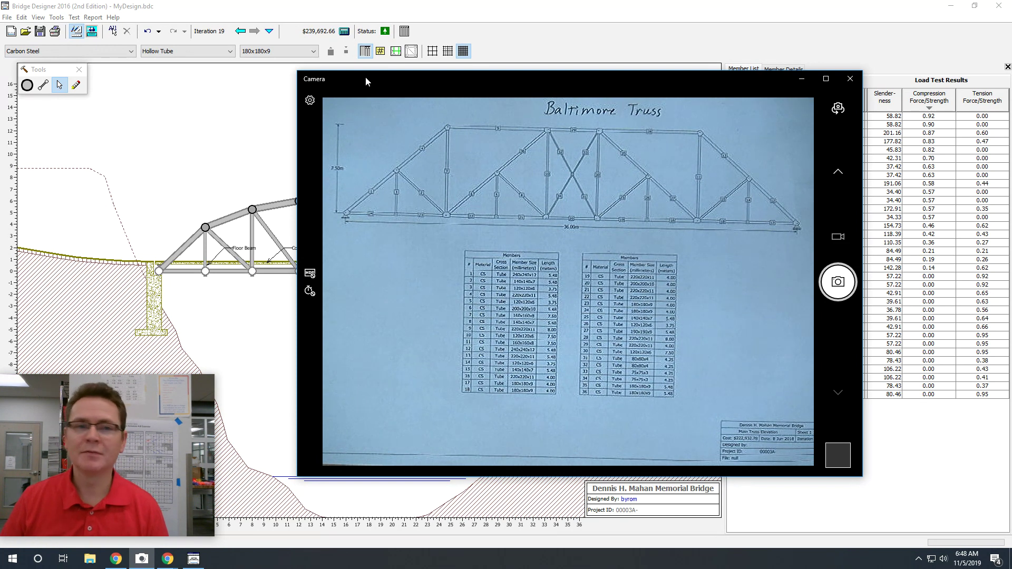
left_click_drag(395, 85, 434, 118)
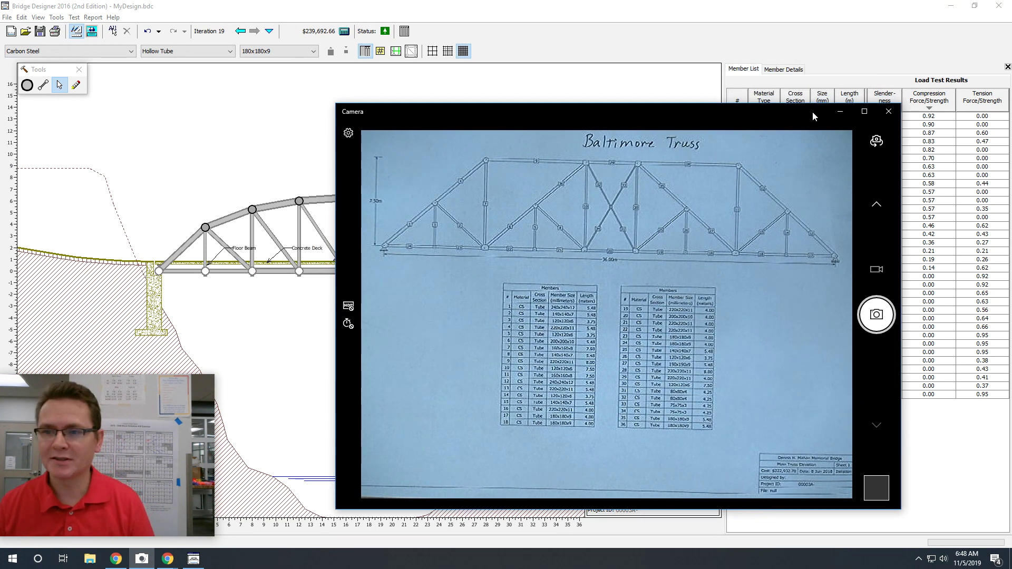
left_click(841, 113)
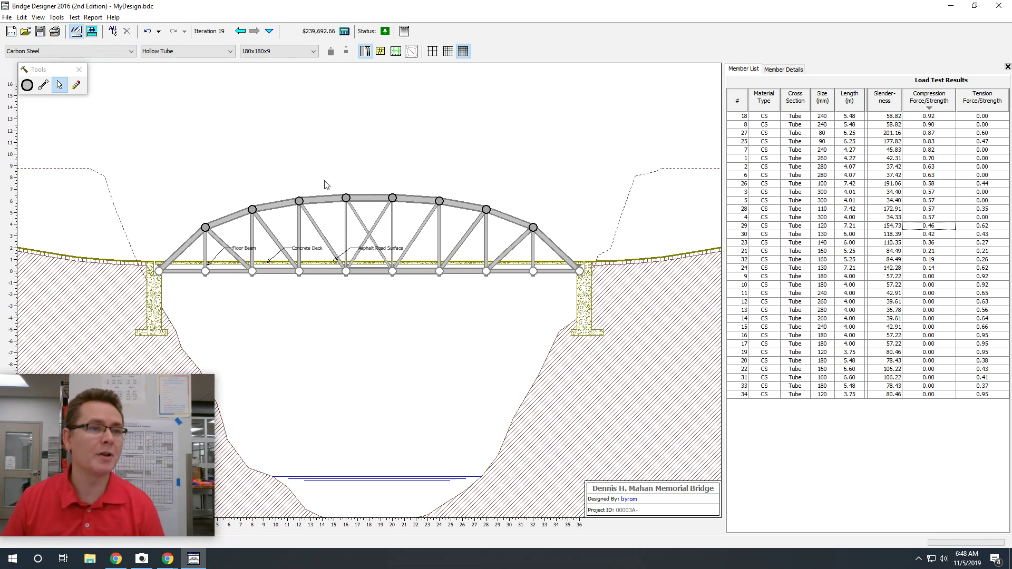
Step: Open the print settings for the bridge drawing and set the page orientation to landscape
left_click(61, 34)
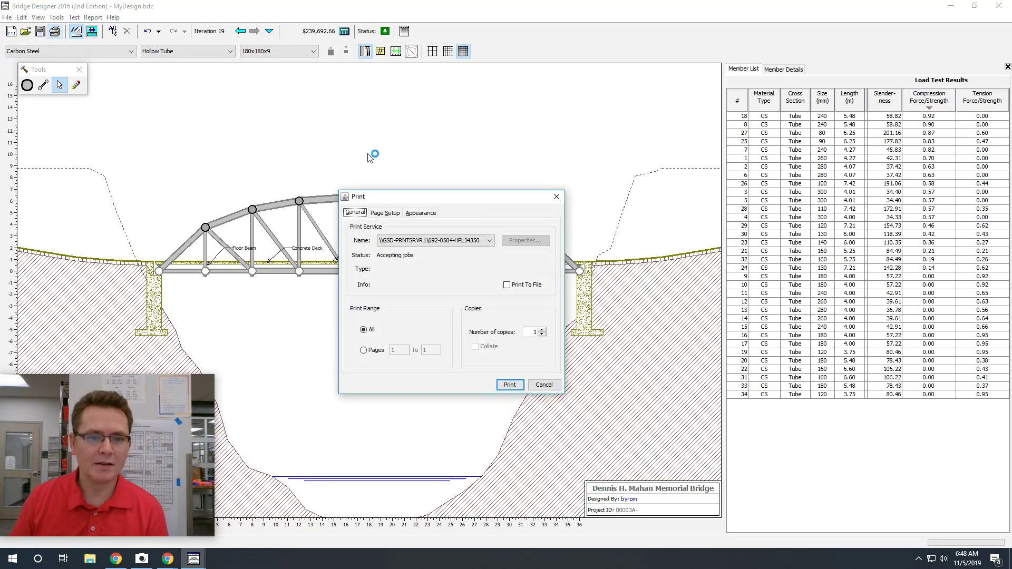
left_click(391, 214)
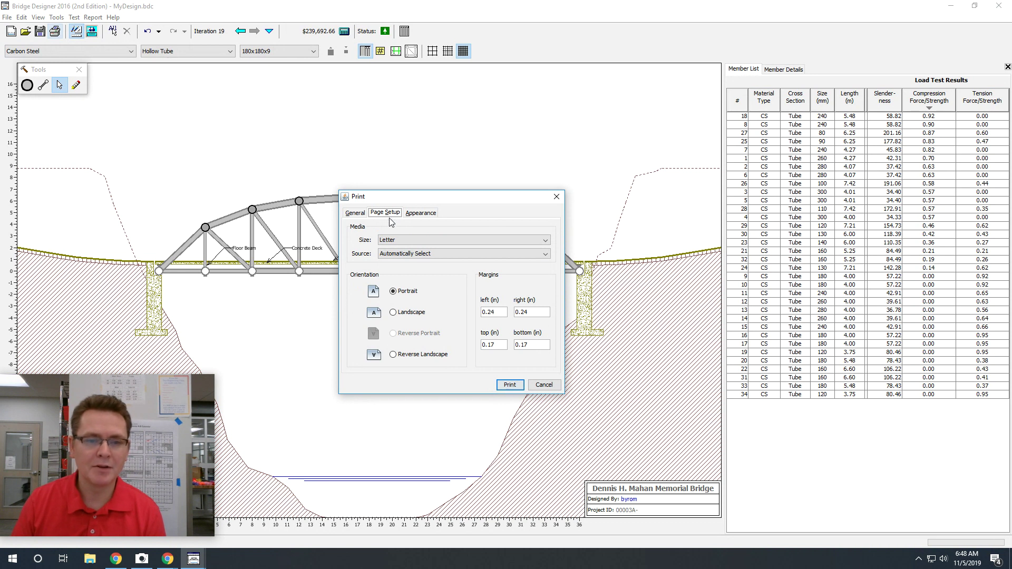
left_click(392, 313)
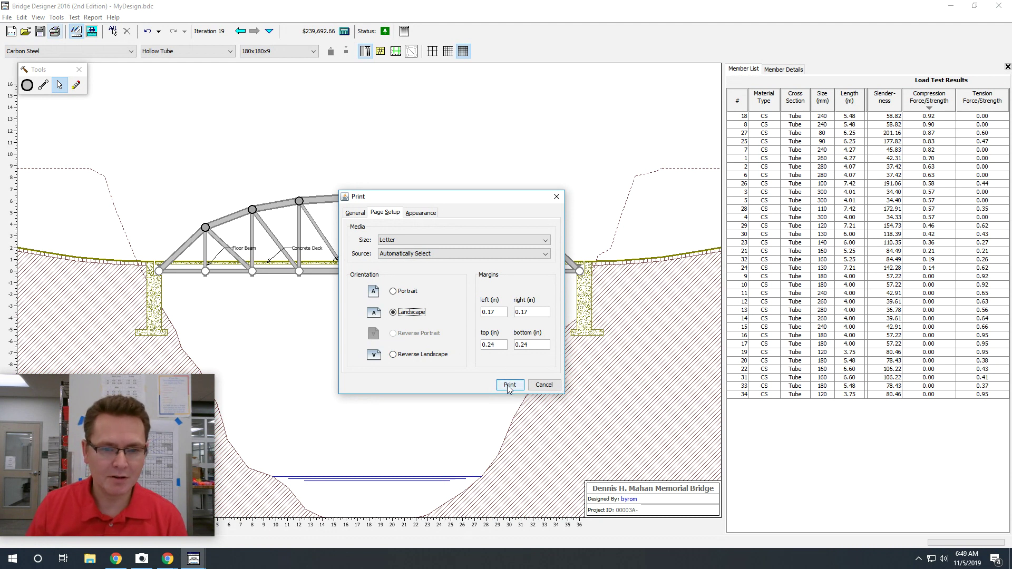
Step: Review the printer and page settings, leave the number of copies at 1, and print the drawing
left_click(355, 213)
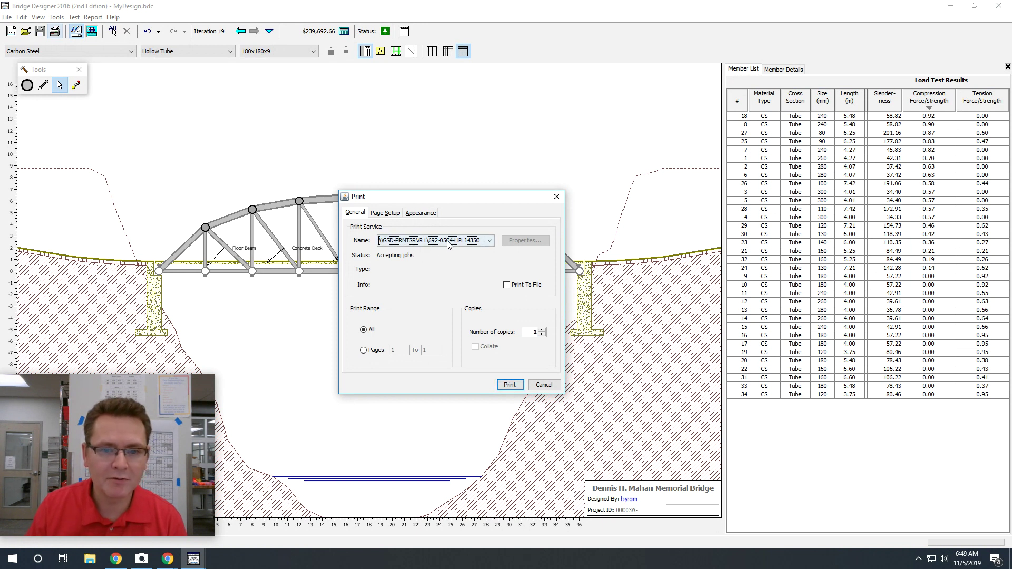
left_click(392, 216)
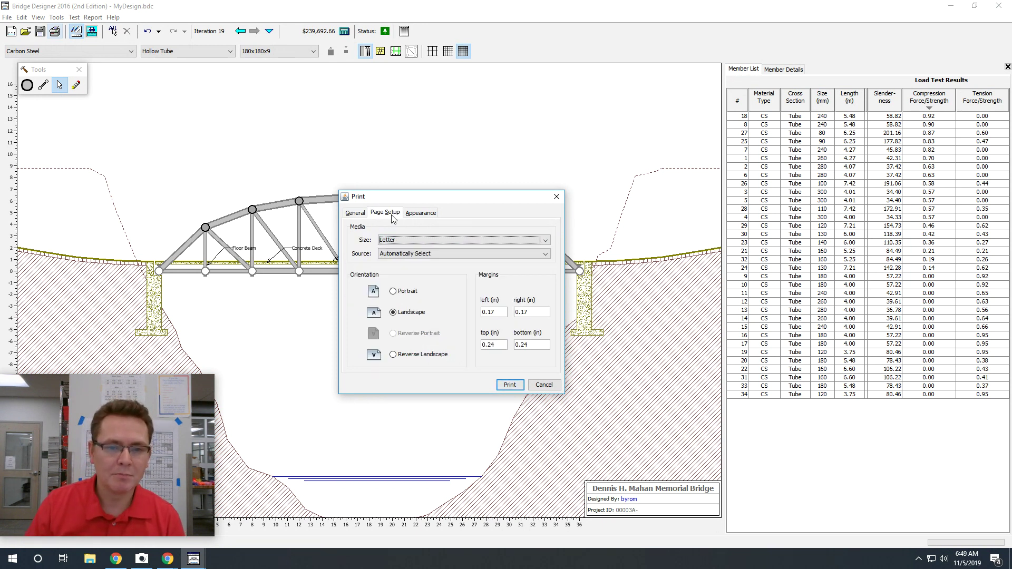
left_click(356, 214)
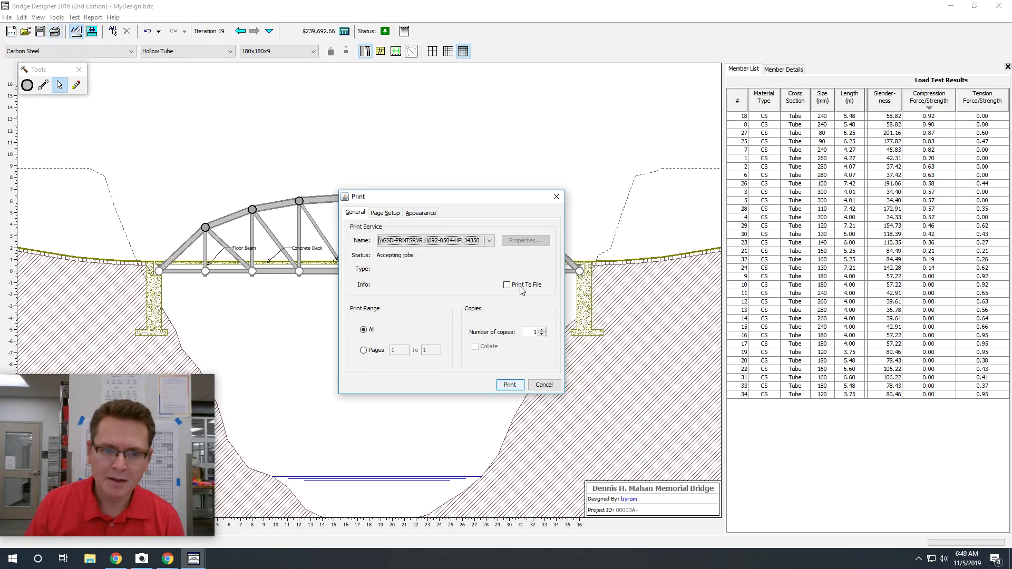
left_click(542, 330)
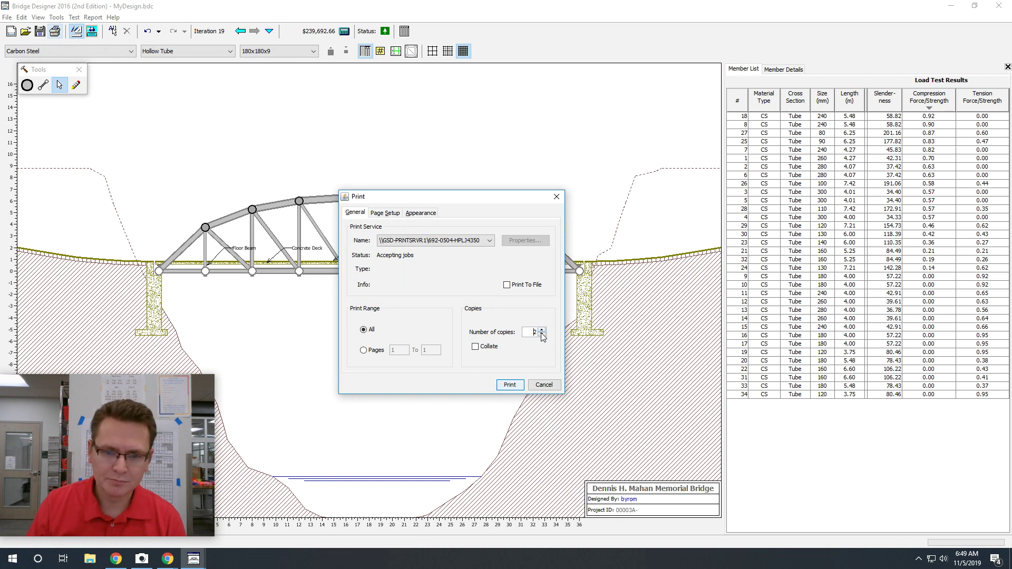
left_click(542, 335)
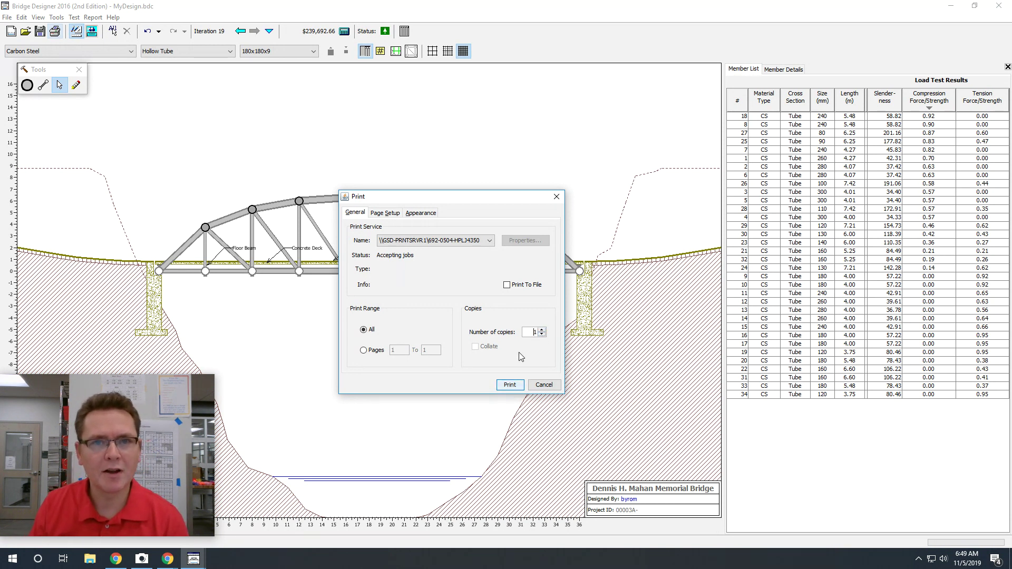
left_click(513, 385)
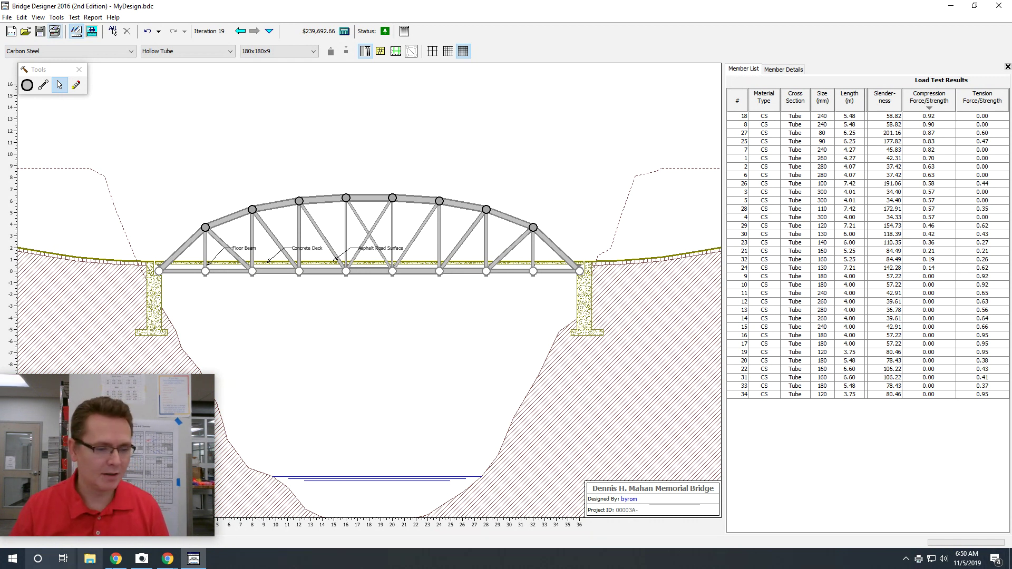
Step: Switch to the Chrome window showing the truss bridge designs image search
left_click(162, 563)
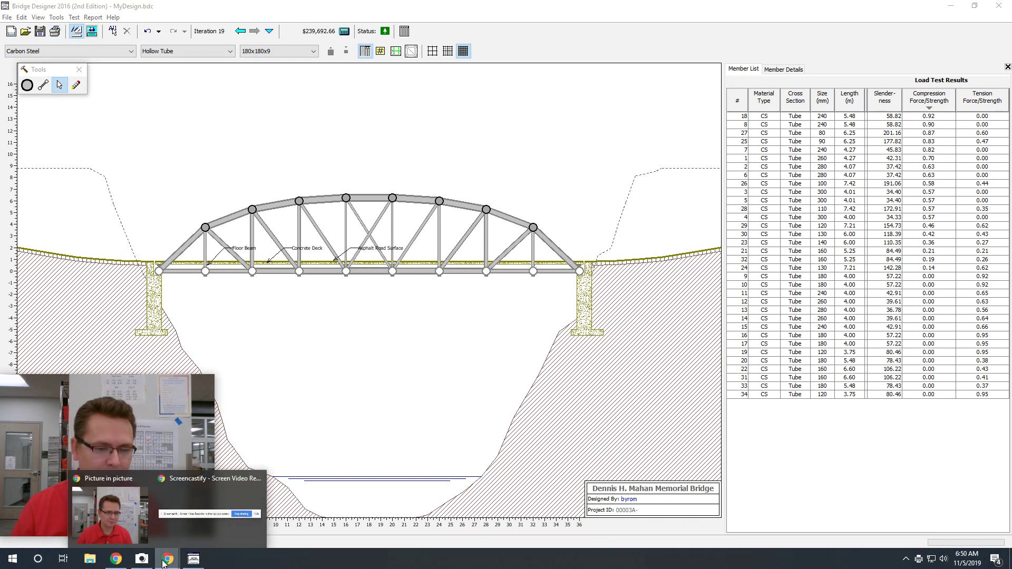
left_click(116, 559)
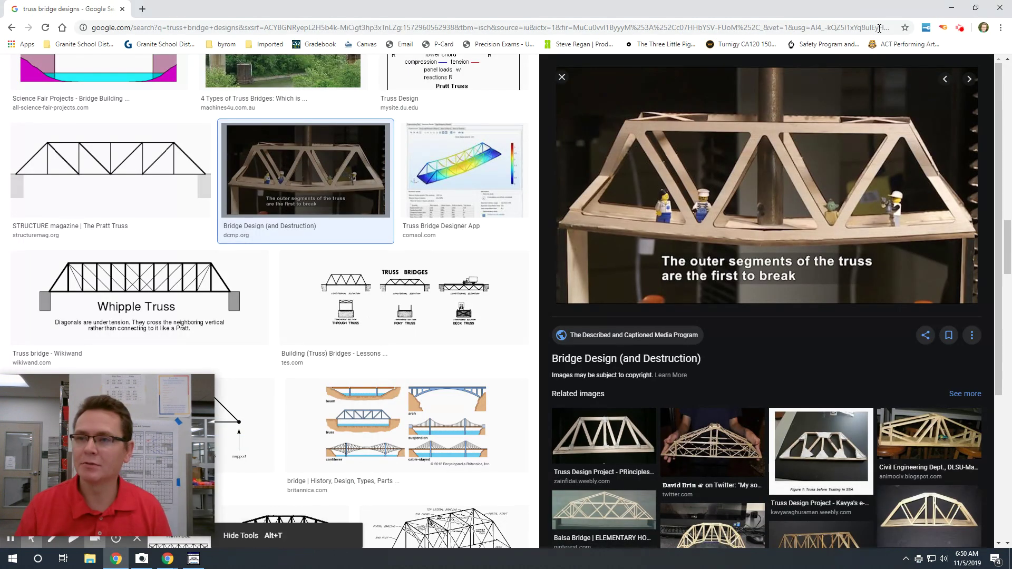